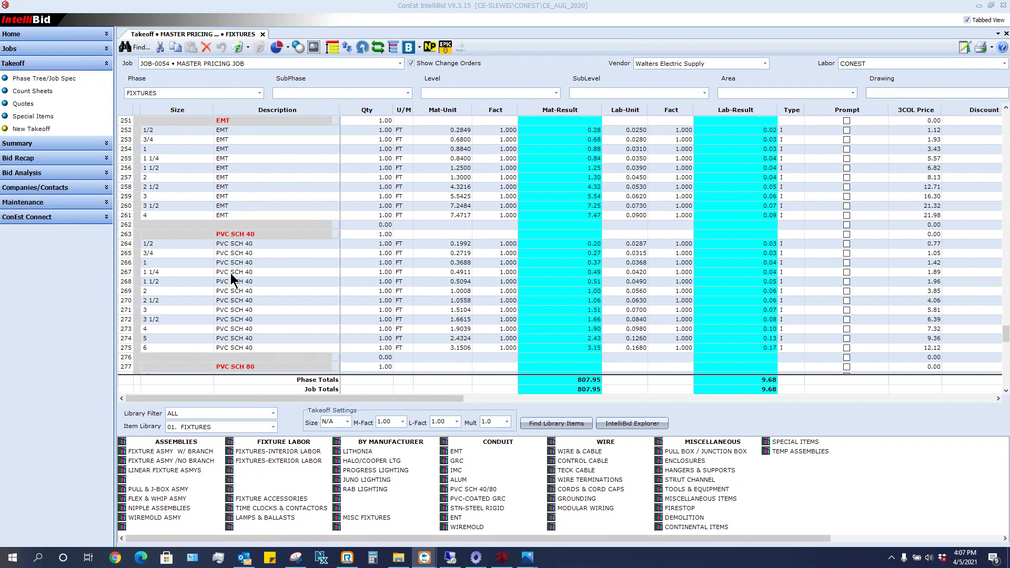
Export the job's Cost Request Export report from Summary to Excel as data only.
click(31, 143)
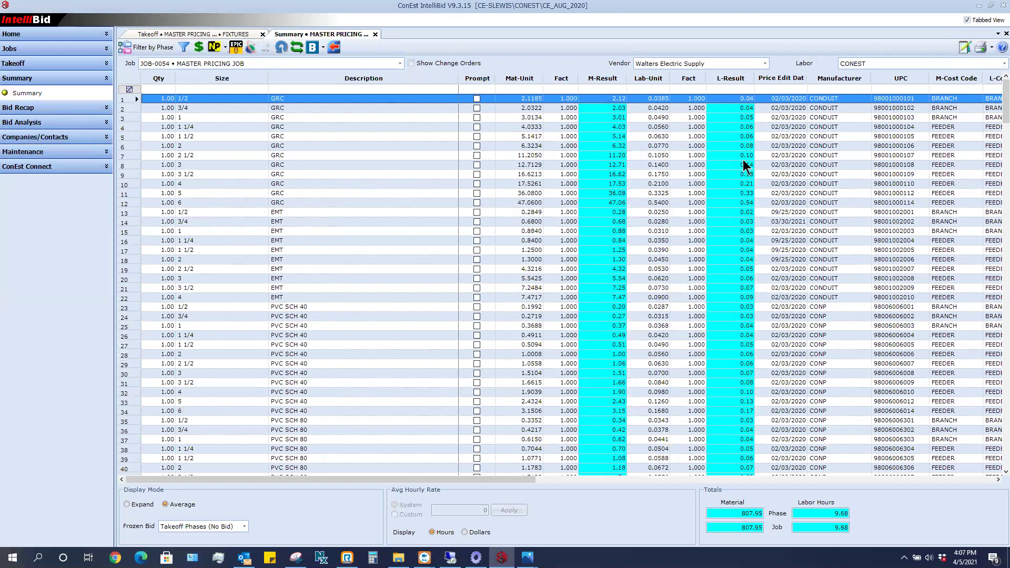
click(992, 49)
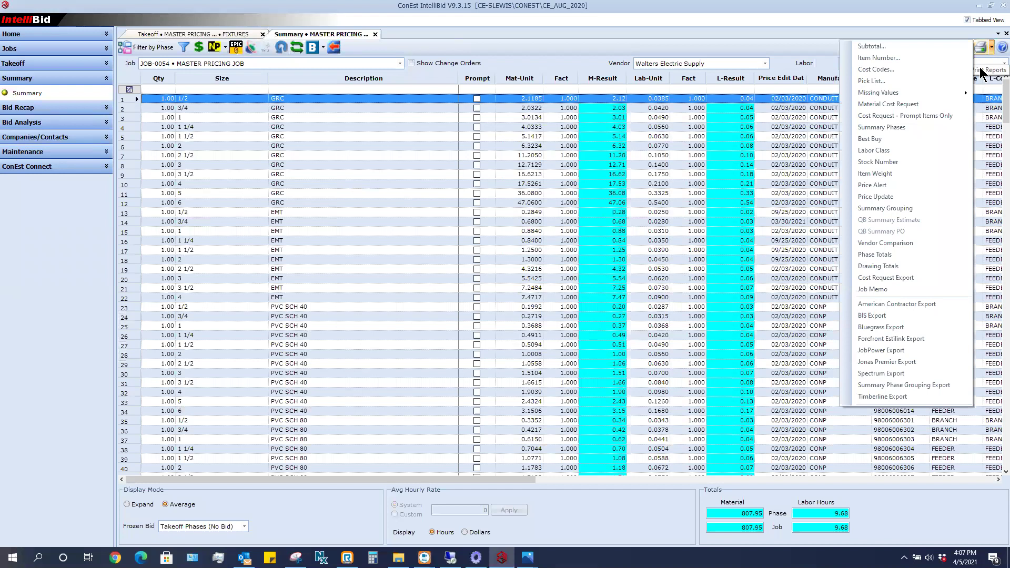
click(925, 279)
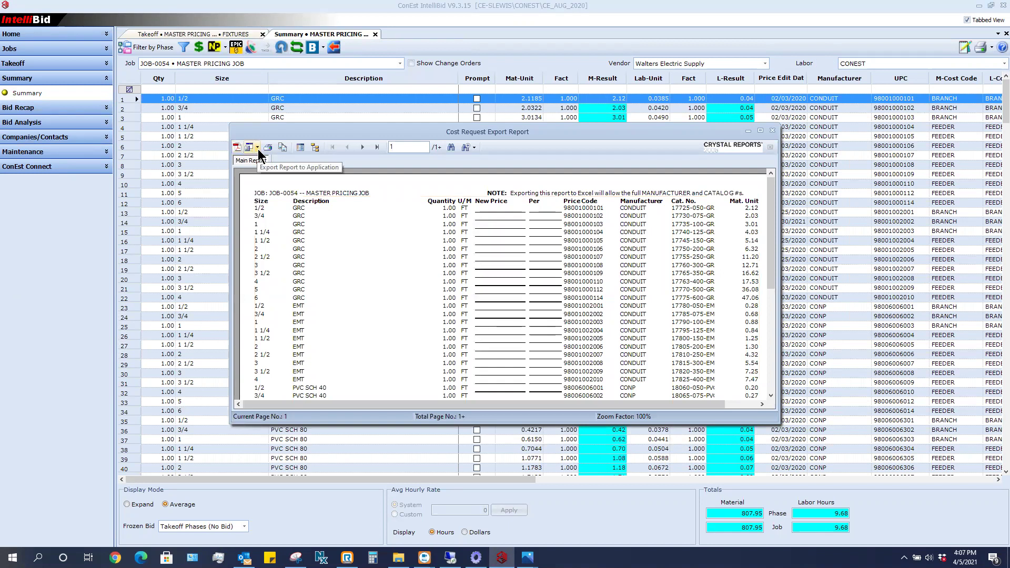
click(257, 148)
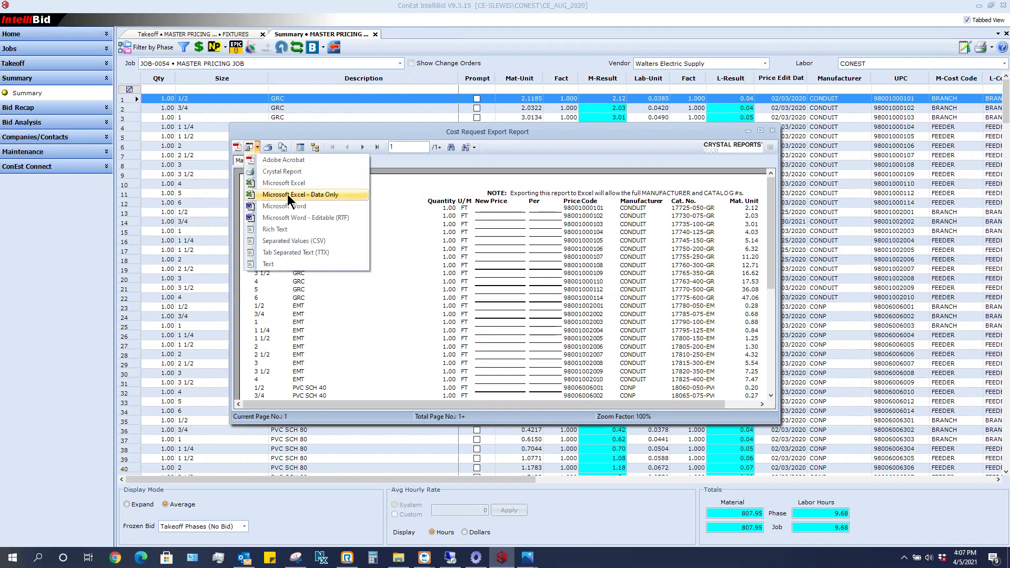
click(346, 195)
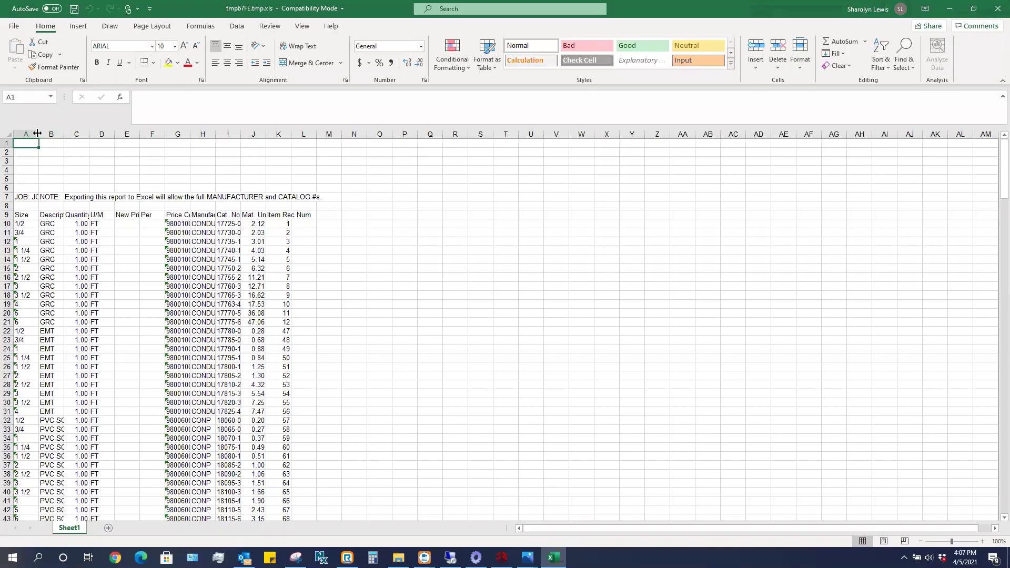
Auto-fit columns A through K, widening column I so catalog numbers like 17725-050-GRC-1 show.
double_click(39, 131)
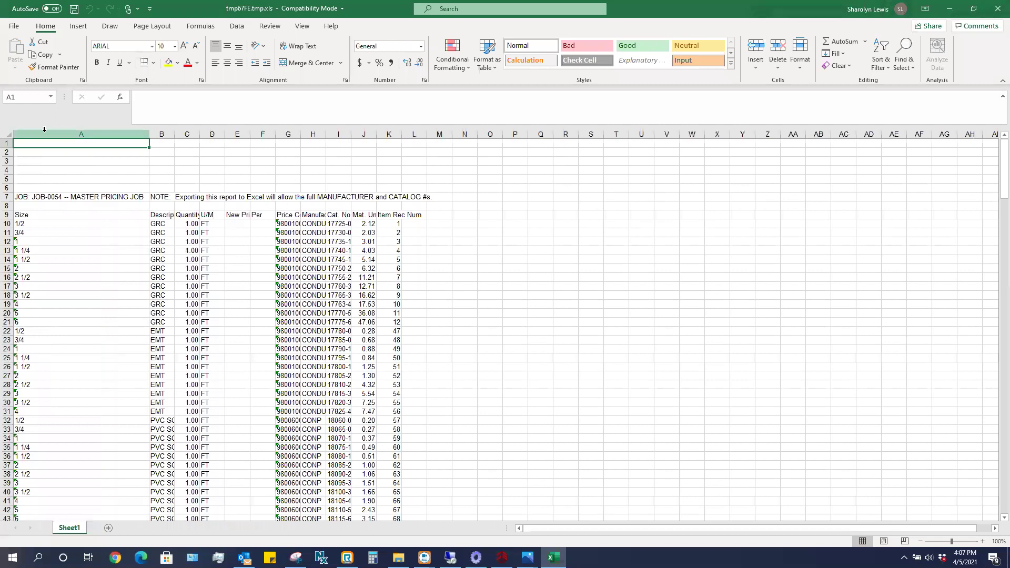
double_click(174, 133)
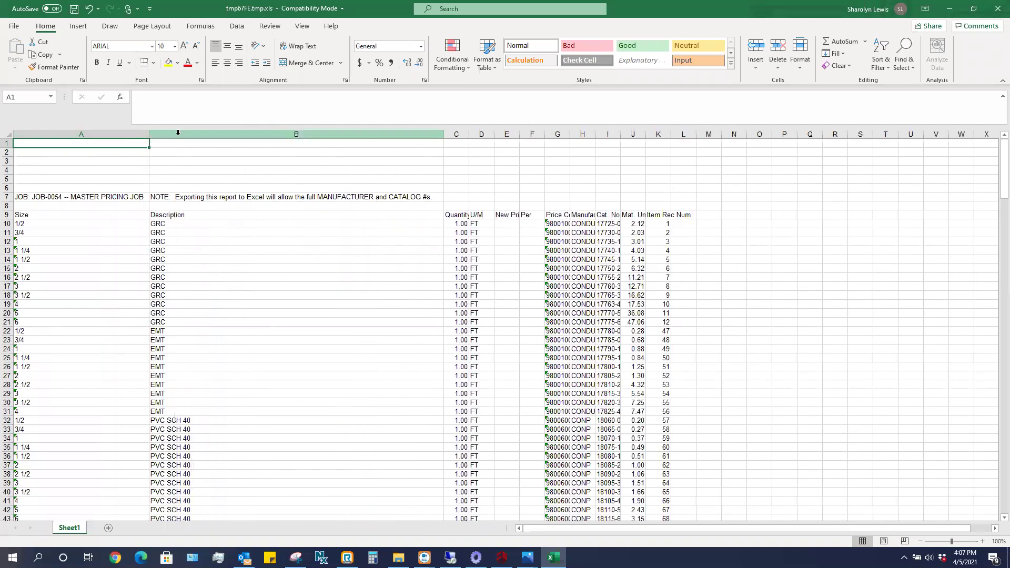
double_click(470, 133)
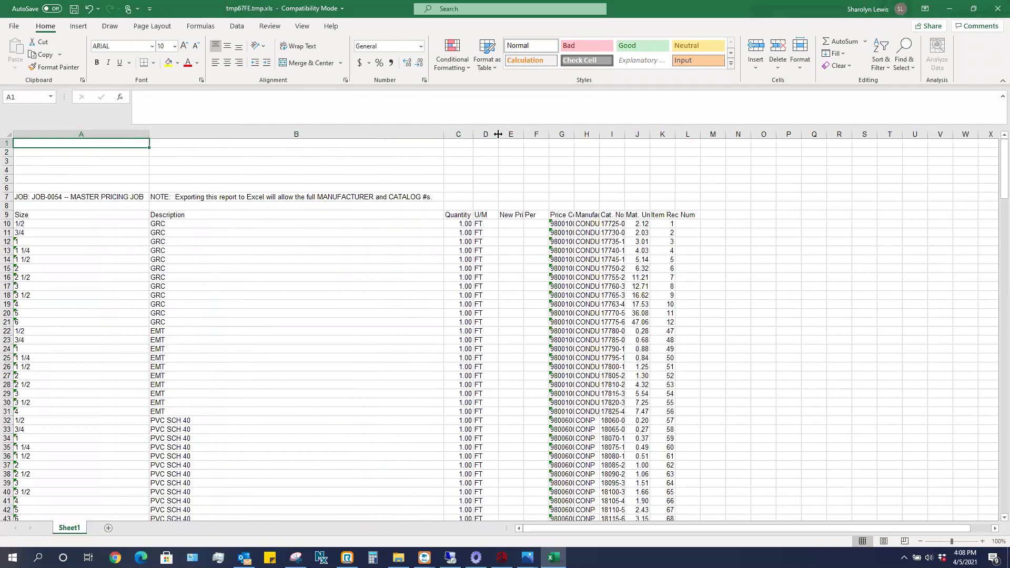
double_click(498, 133)
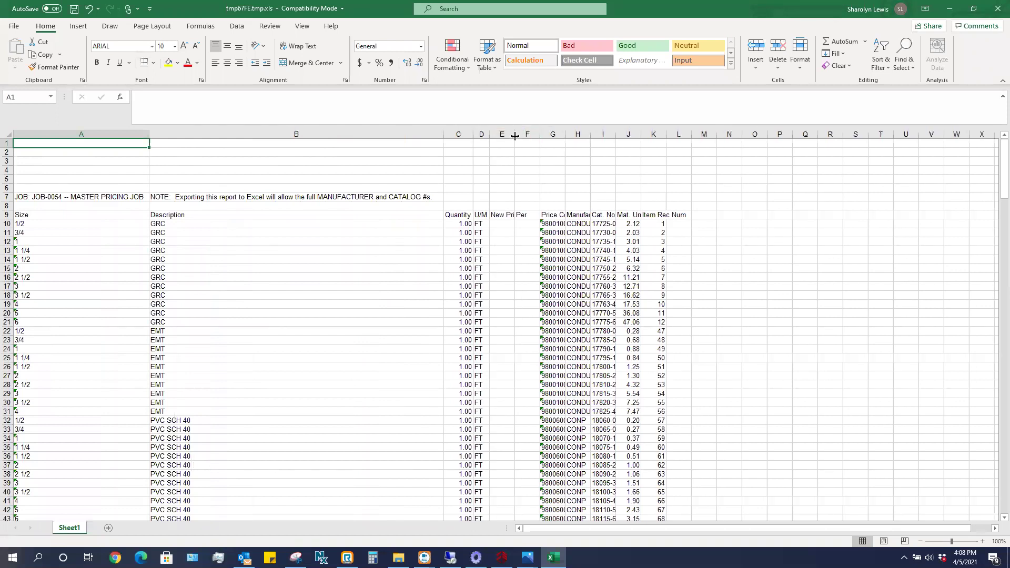
double_click(515, 135)
double_click(550, 134)
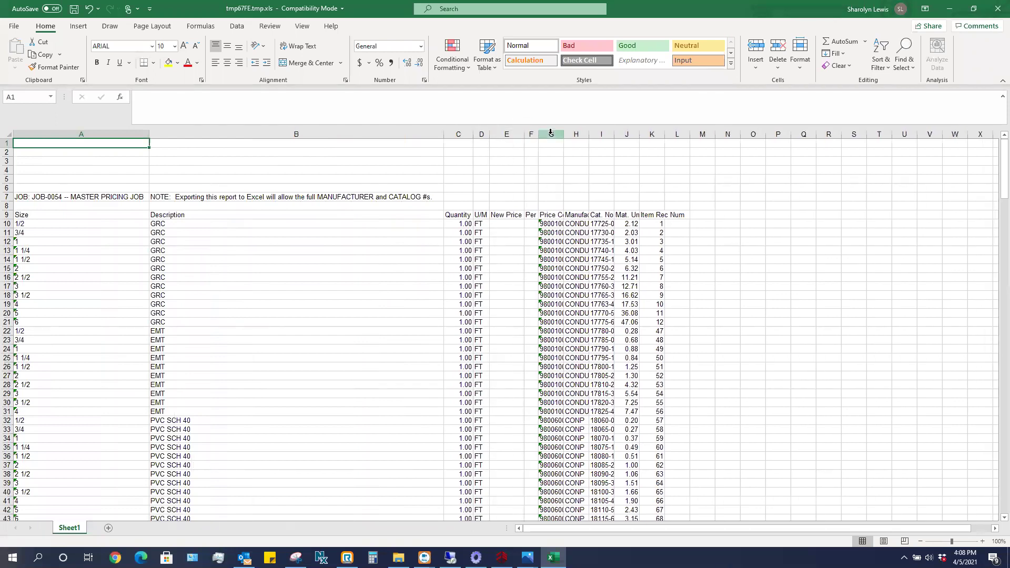
double_click(564, 133)
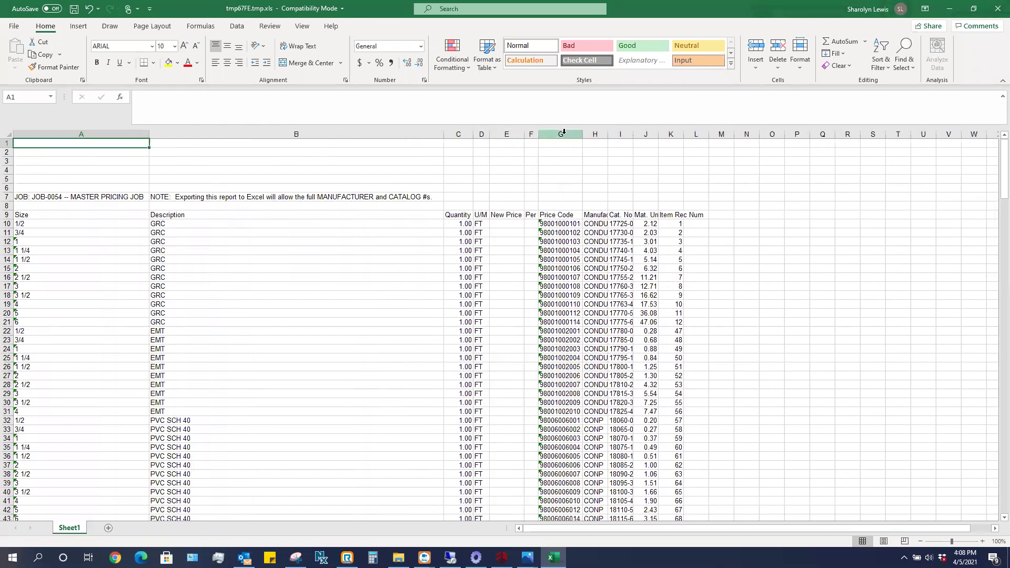
double_click(607, 135)
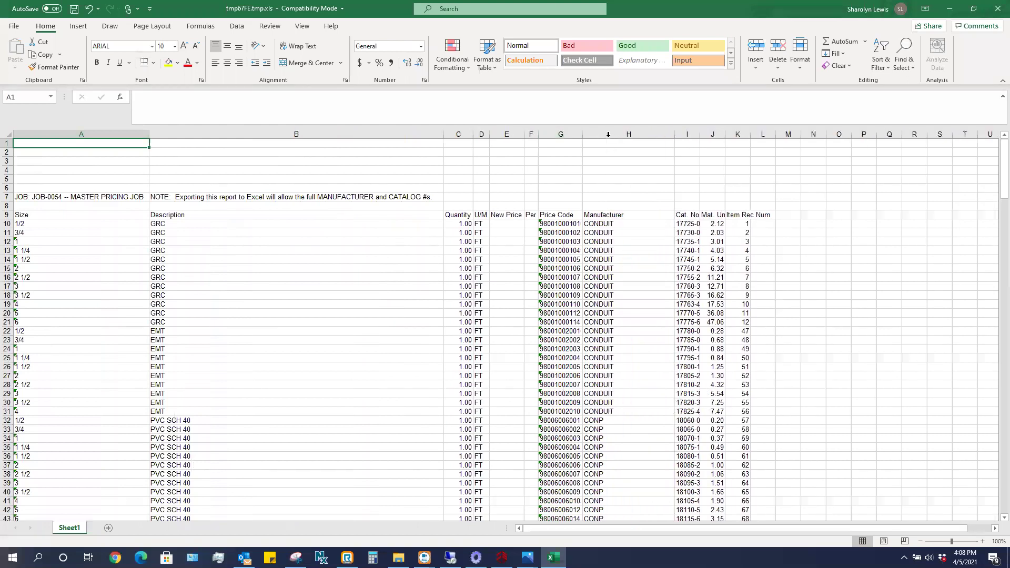
drag(701, 135, 759, 136)
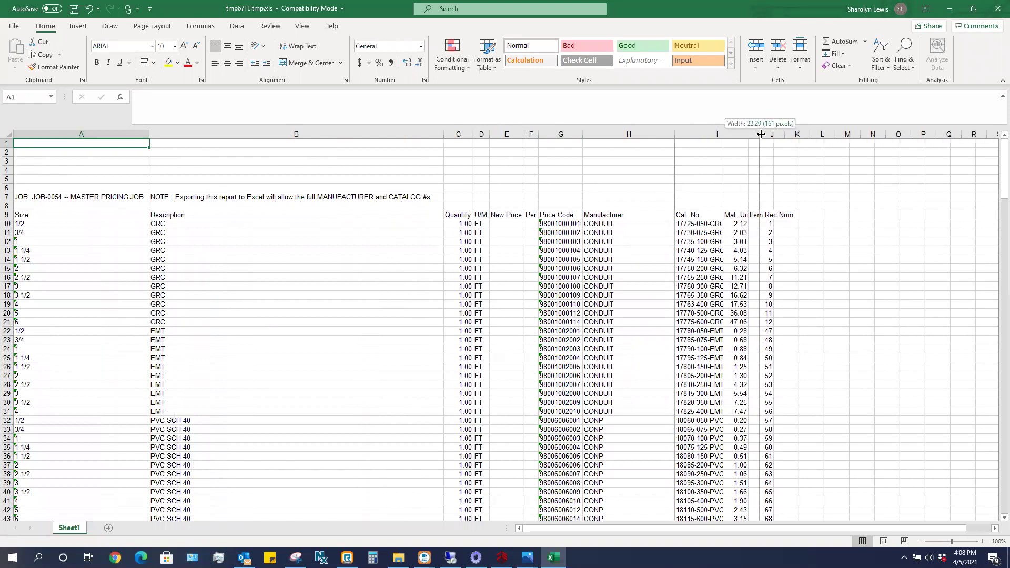
double_click(784, 133)
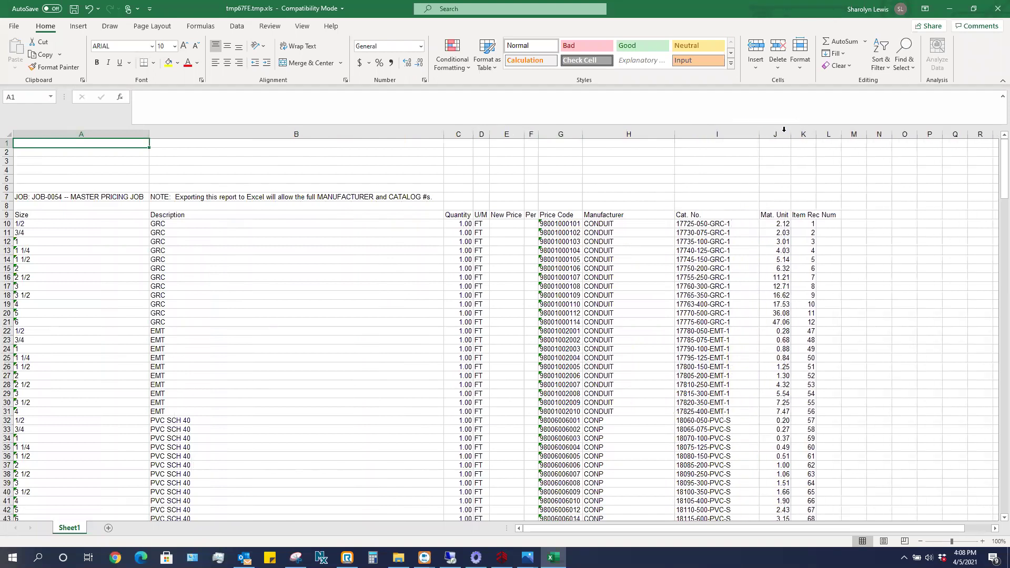
double_click(816, 131)
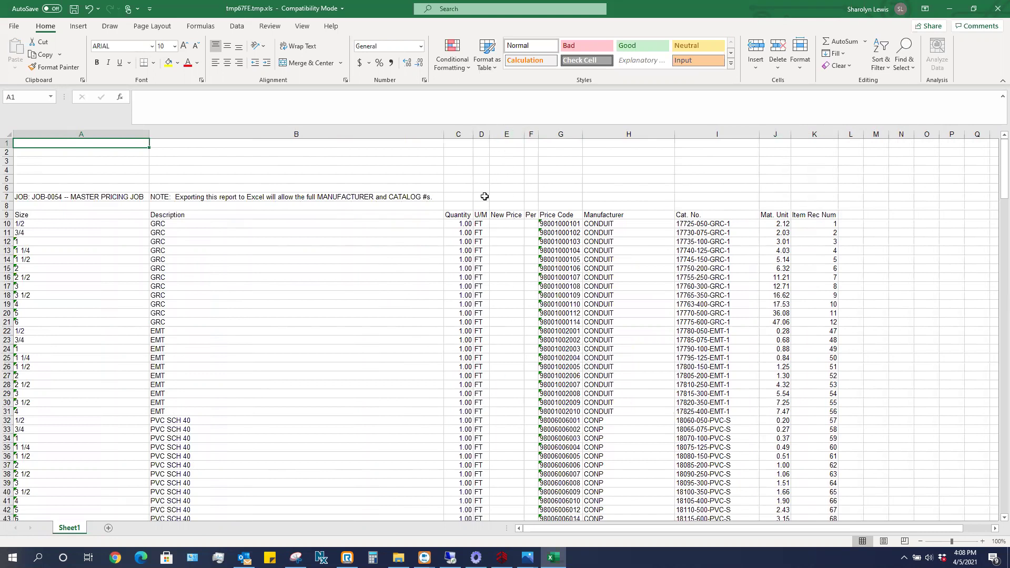
Make the text in column E red.
click(508, 133)
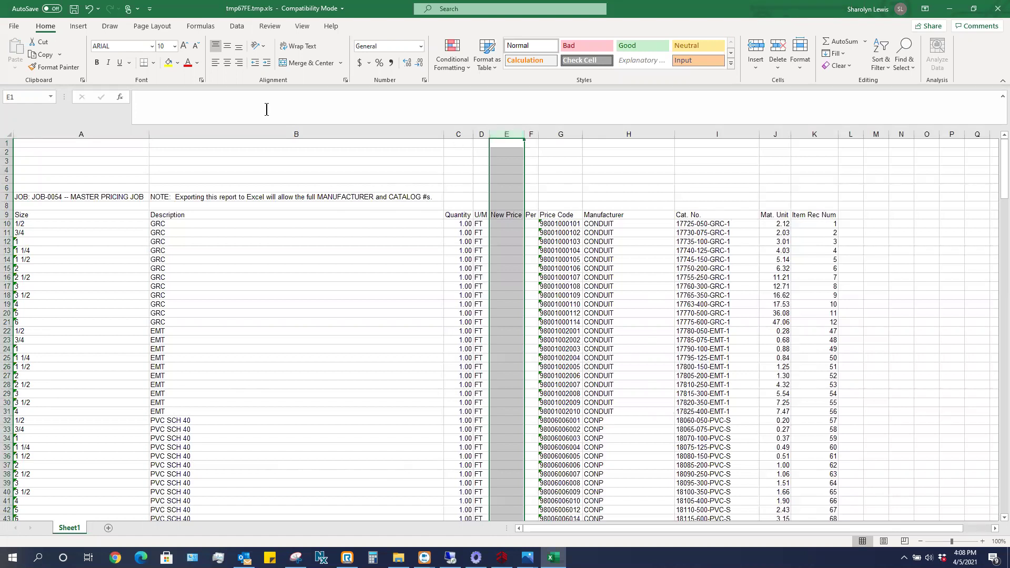
click(190, 64)
click(506, 248)
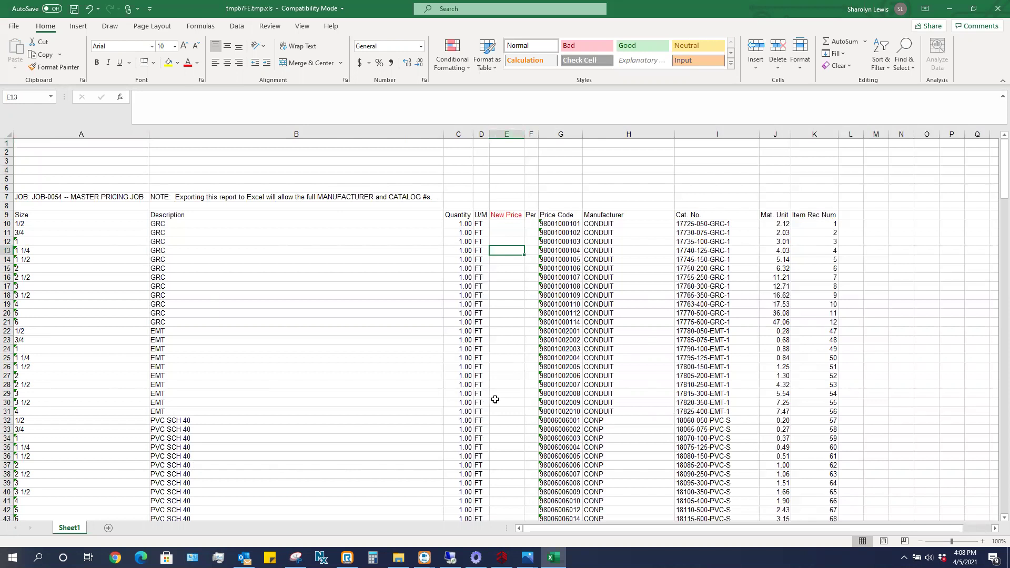
Change the B7 note to 'Put all pricing in column E - "Ne…' and color it red.
click(275, 198)
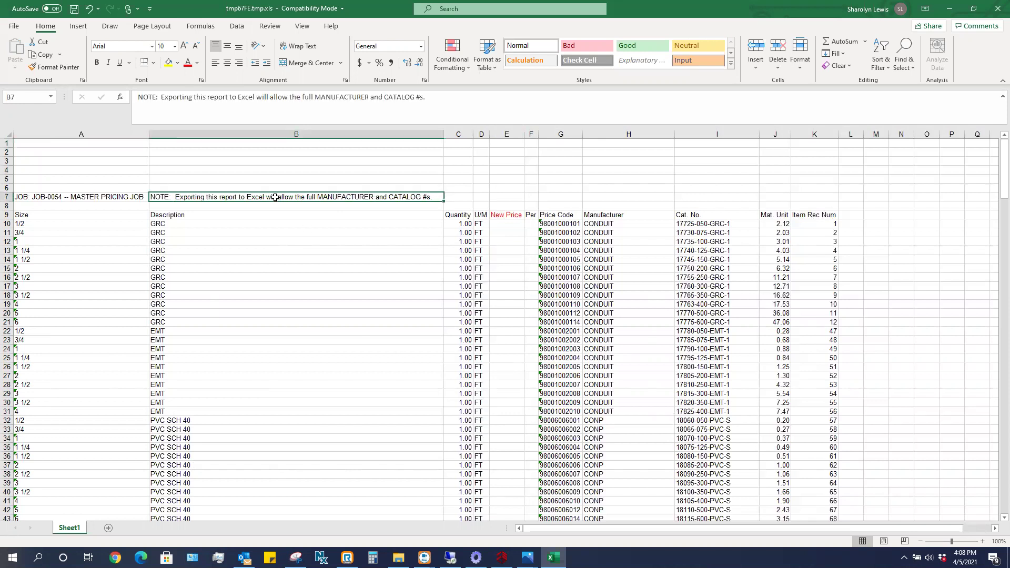
drag(161, 100, 441, 110)
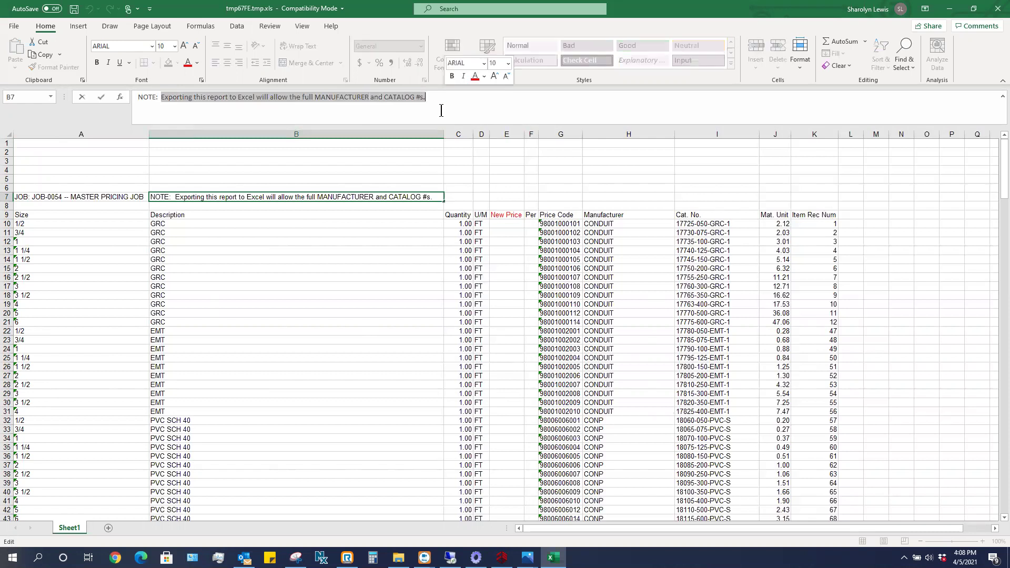
text(P)
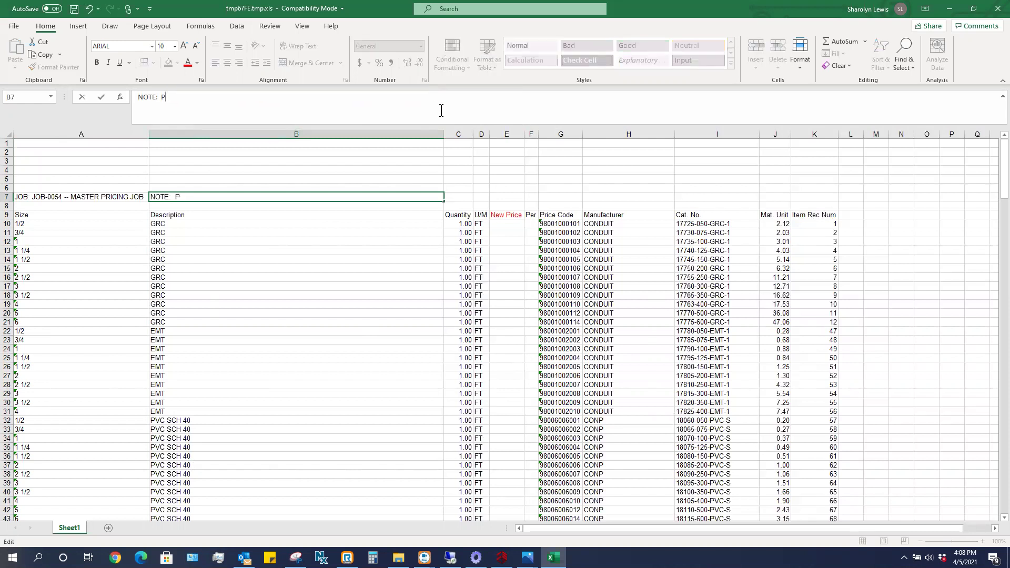
text(ut all pricing in column E)
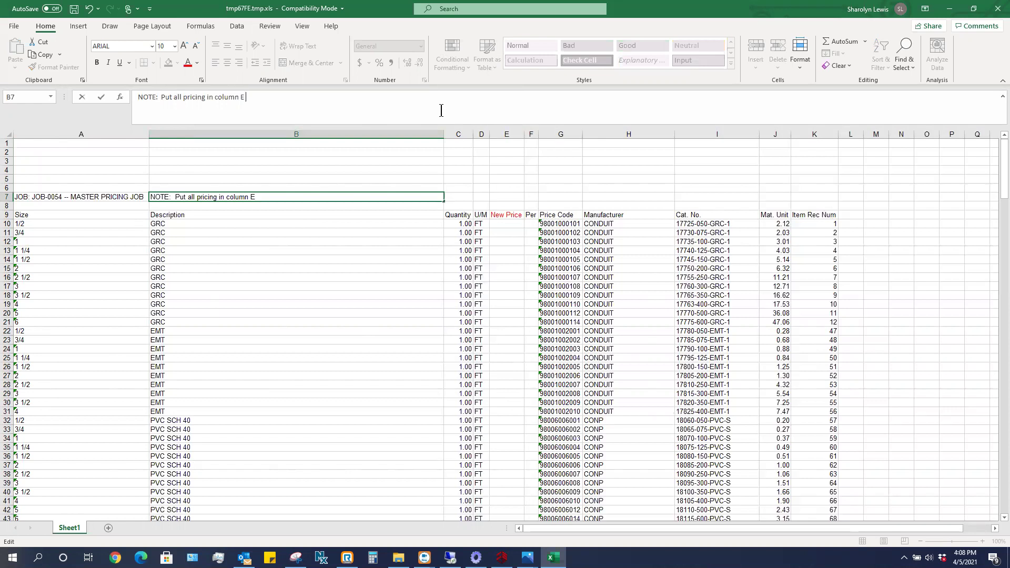
text( - "New Price)
click(386, 233)
click(305, 198)
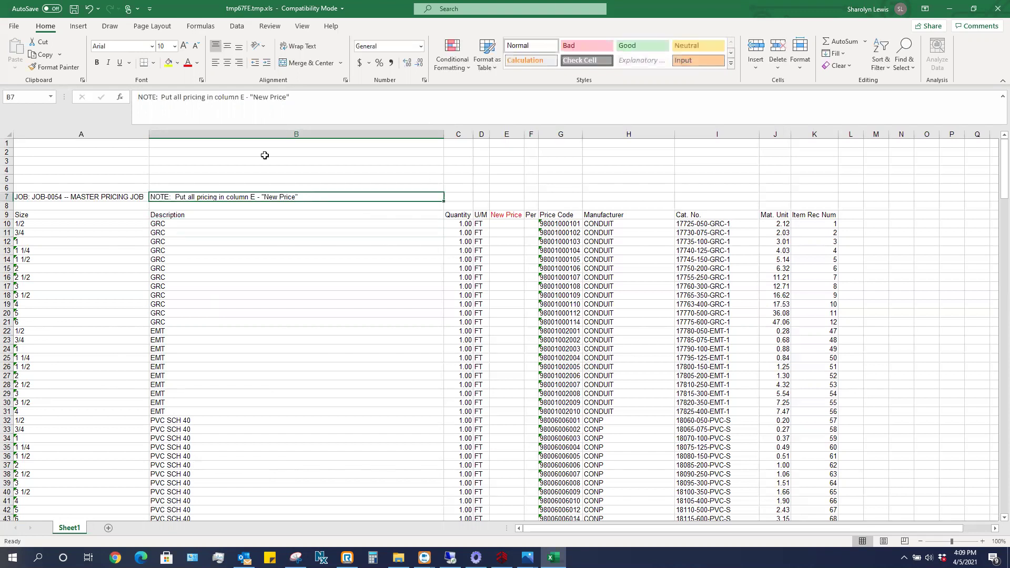
click(187, 63)
click(324, 278)
key(shift+Up)
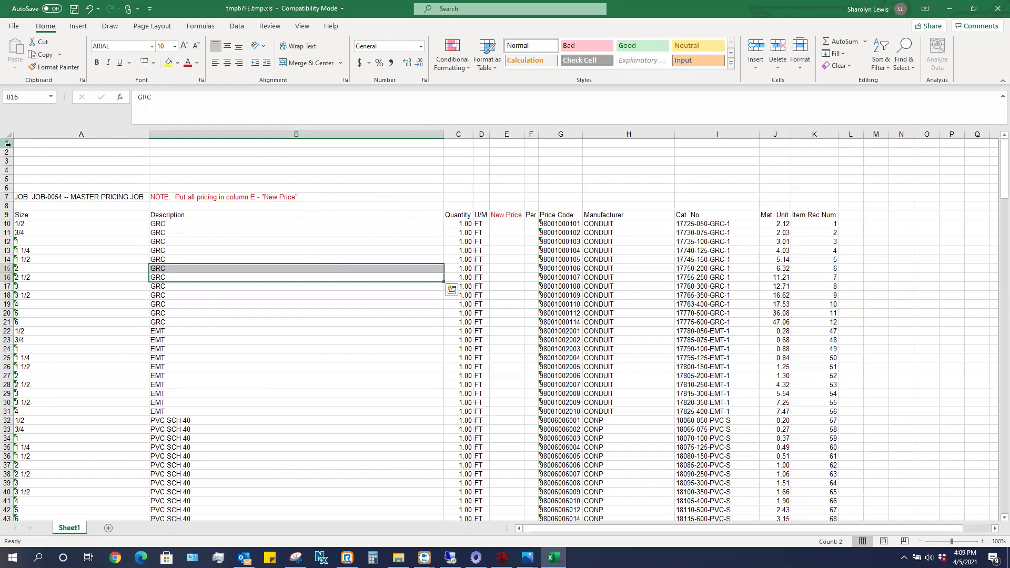
Delete the six blank rows above the title.
drag(6, 144, 7, 188)
right_click(7, 170)
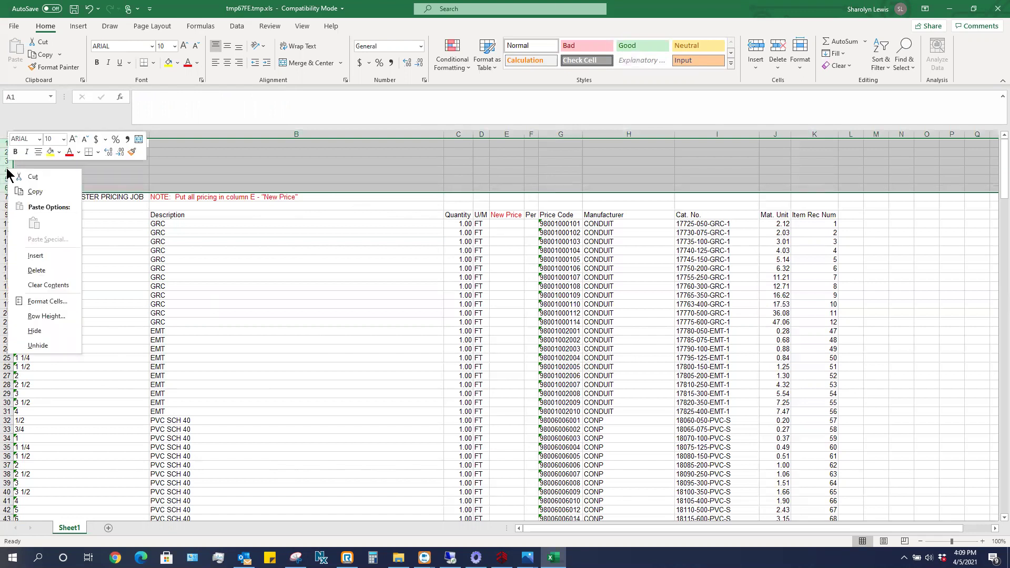
click(48, 271)
click(239, 295)
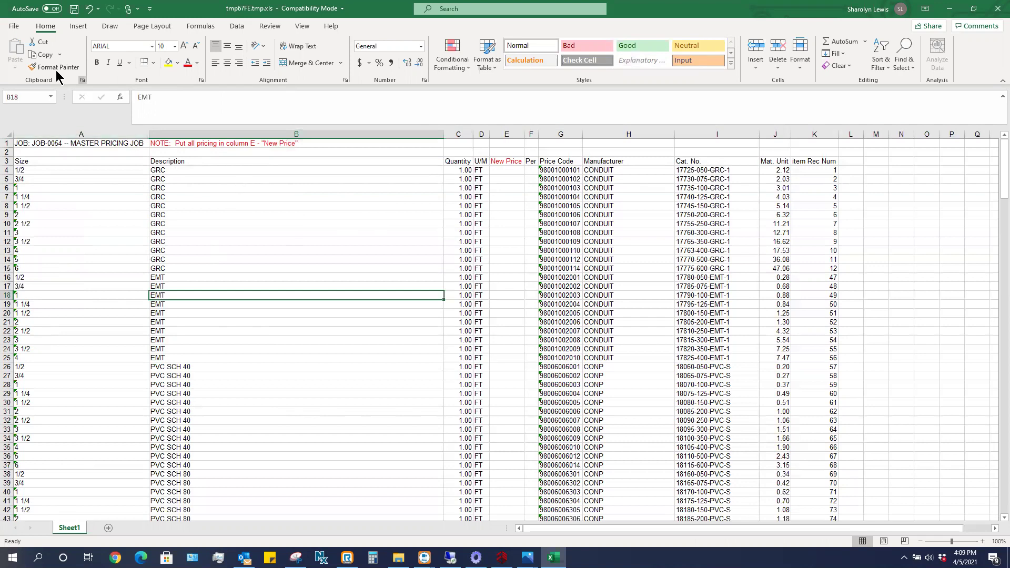
Save the workbook as SupplierPricingFile.xls in the Desktop's Pricing Folder.
click(12, 27)
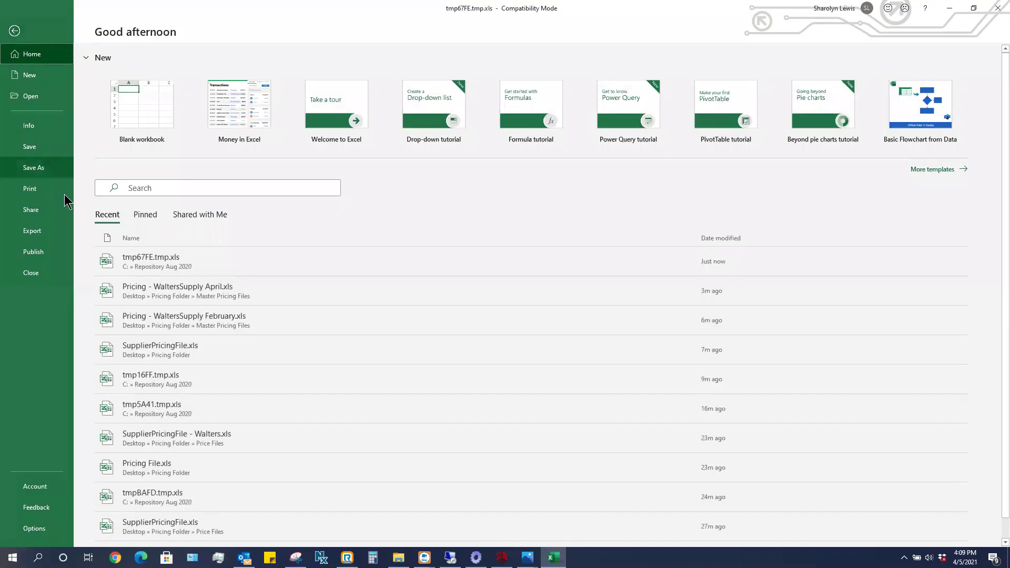
click(45, 169)
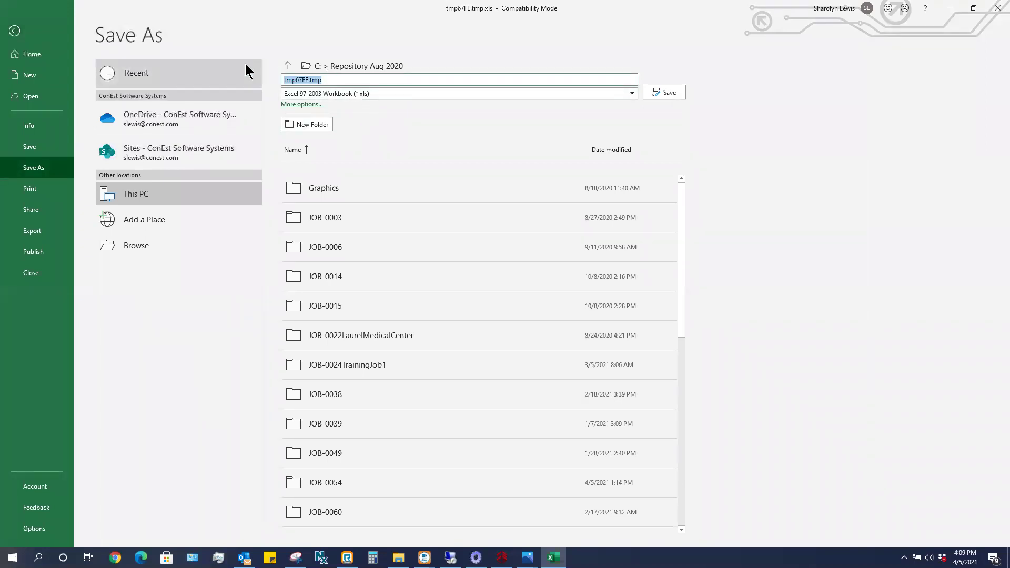
text(SupplierPricingFile)
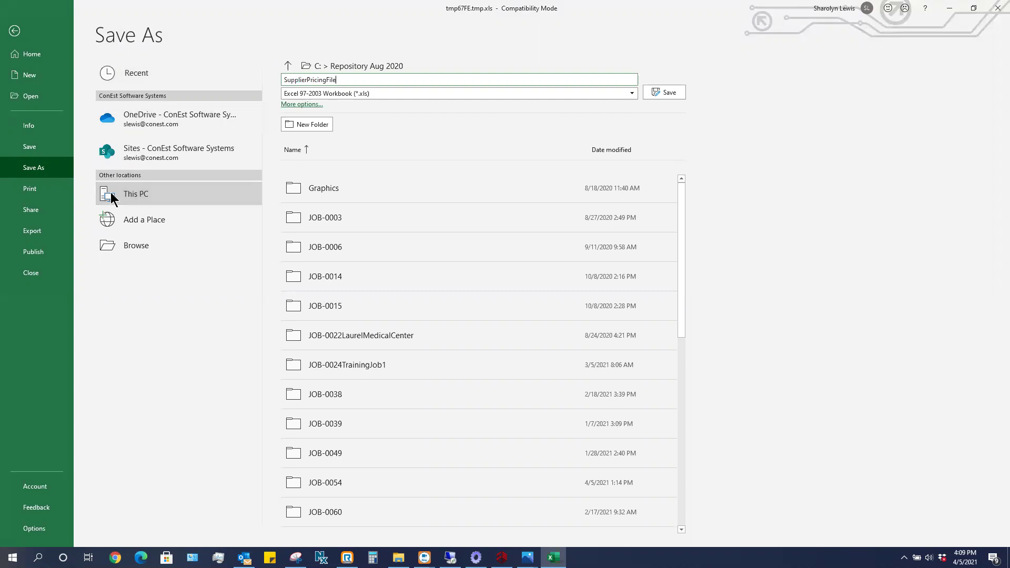
click(128, 193)
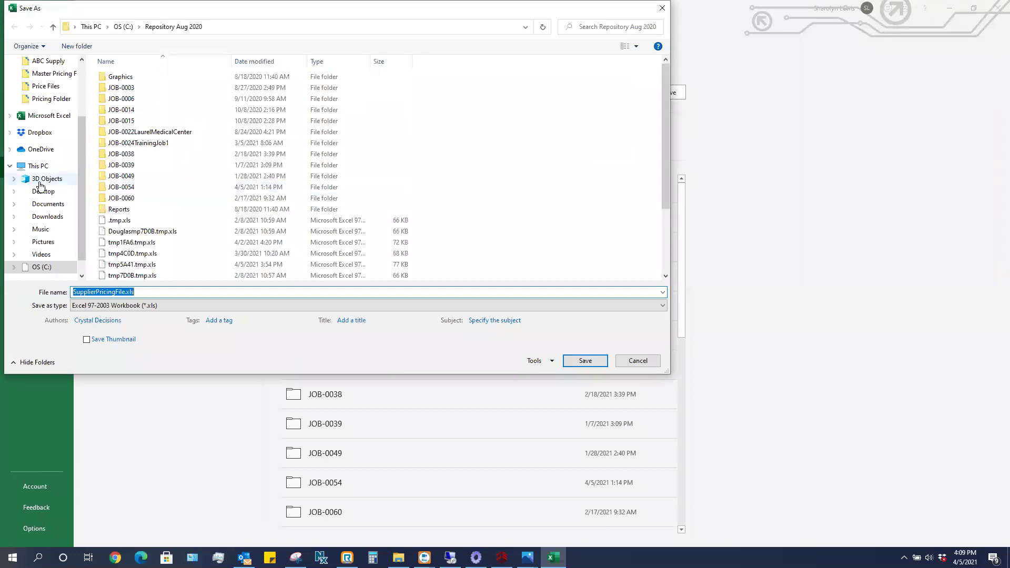
click(51, 194)
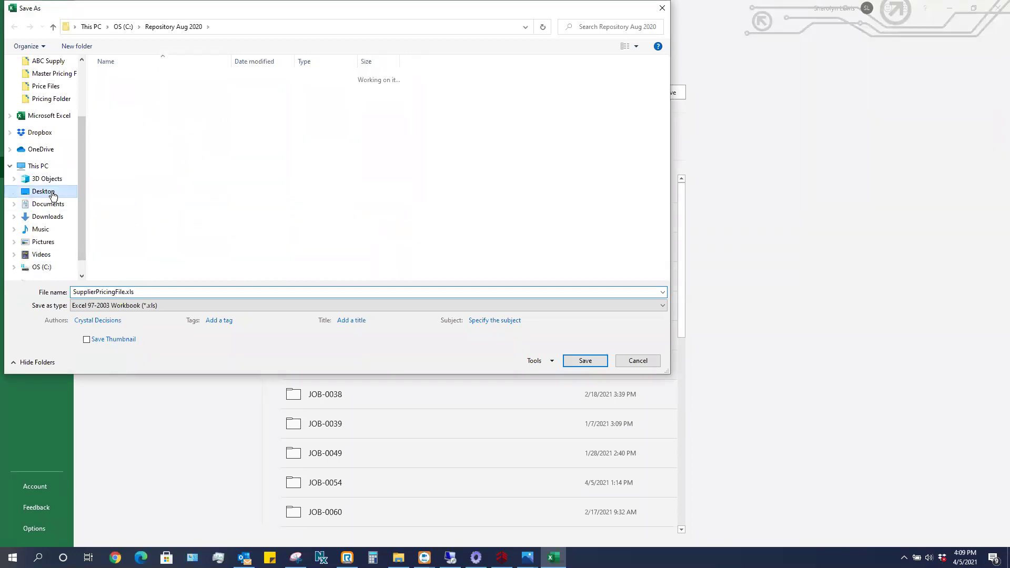
scroll(136, 181, down, 1)
scroll(137, 176, down, 1)
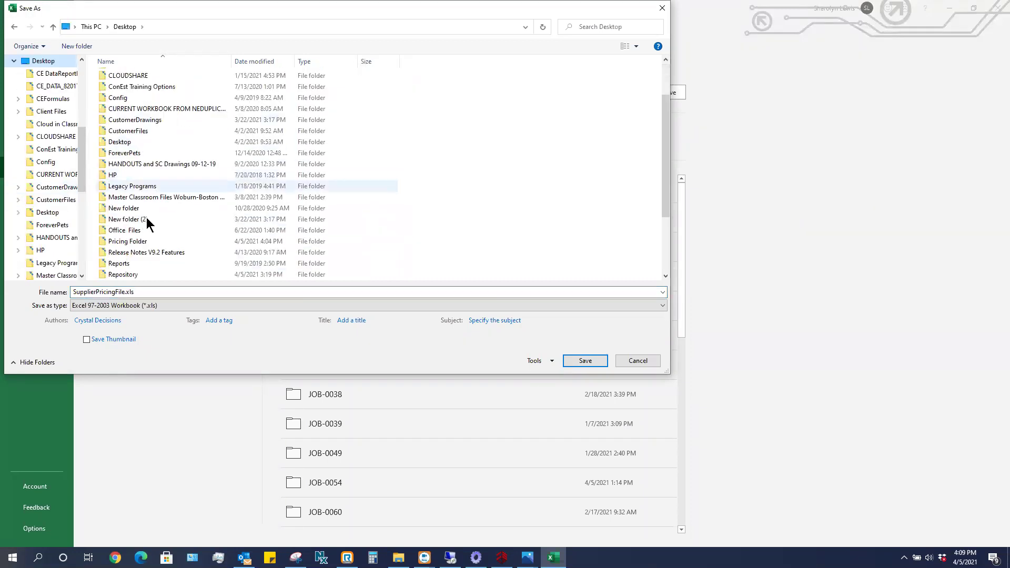
click(137, 242)
double_click(136, 243)
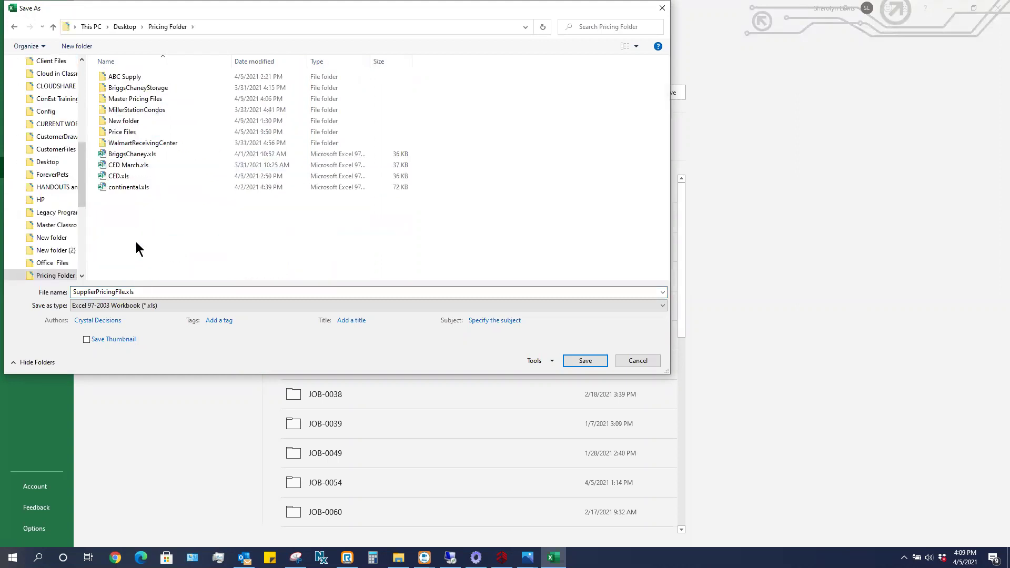
click(129, 291)
click(571, 363)
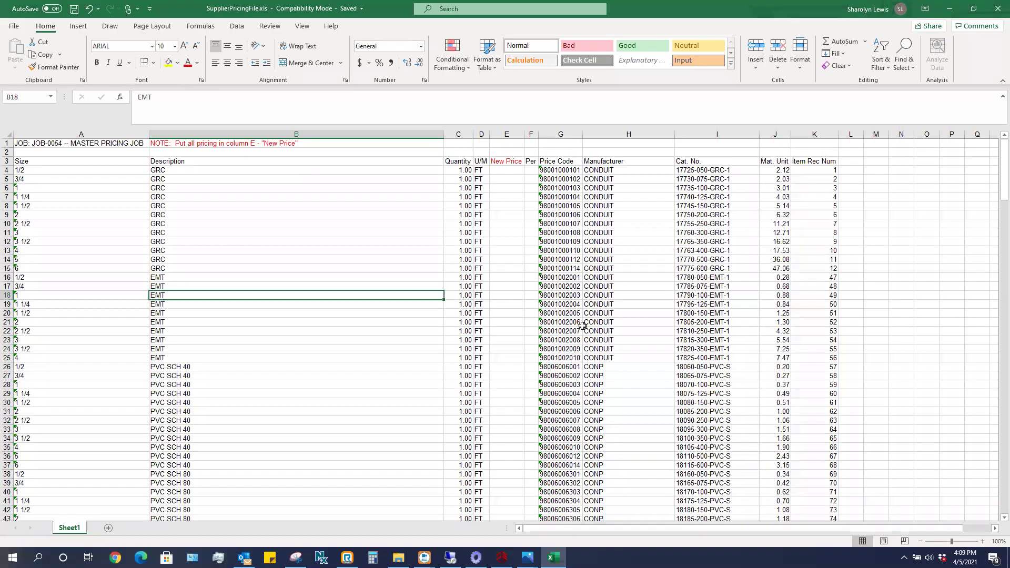
Close Excel and the export report, then open Item Maintenance with Walters Electric Supply as vendor.
click(997, 8)
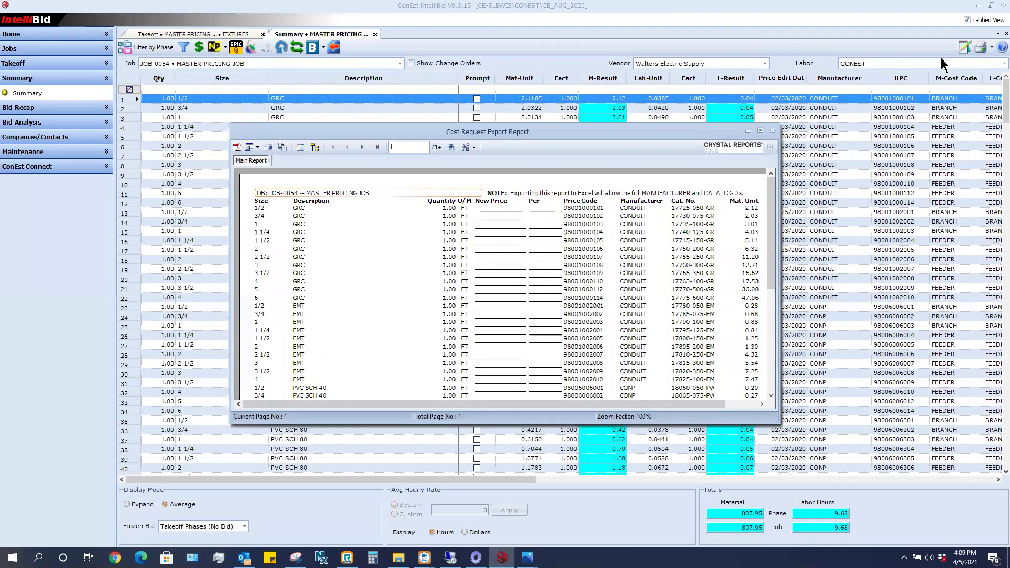
click(773, 130)
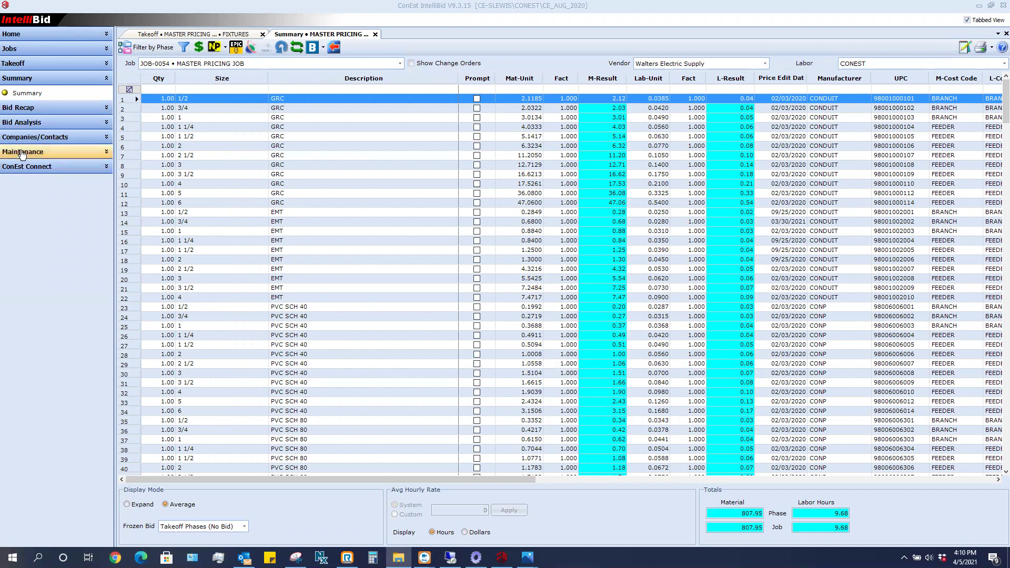
click(22, 153)
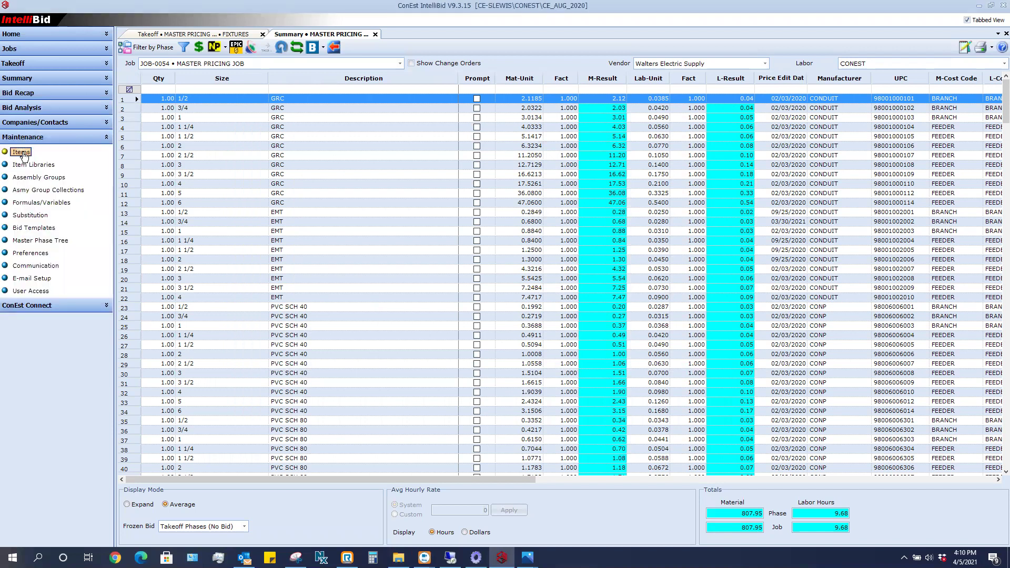
click(22, 153)
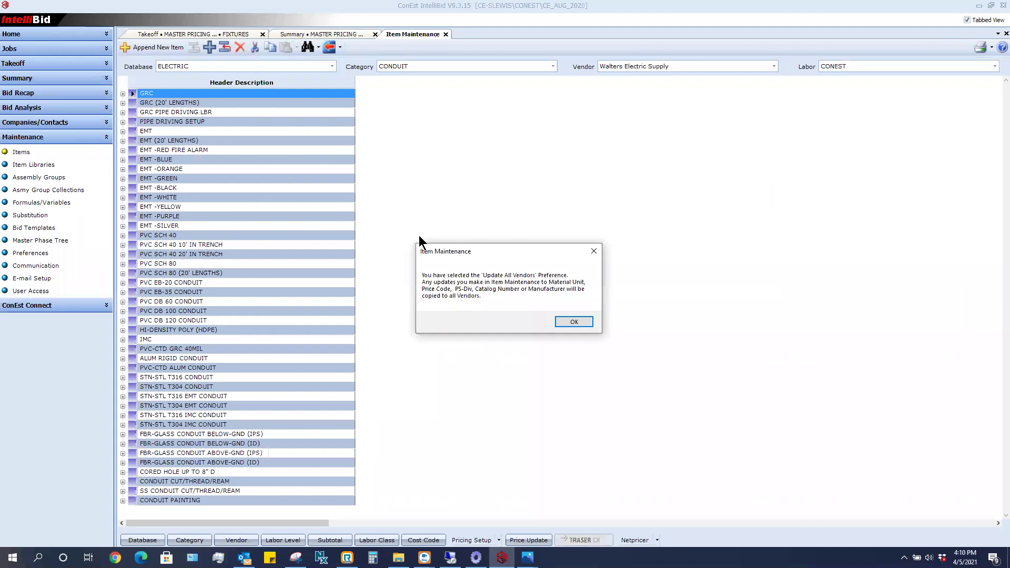
click(580, 324)
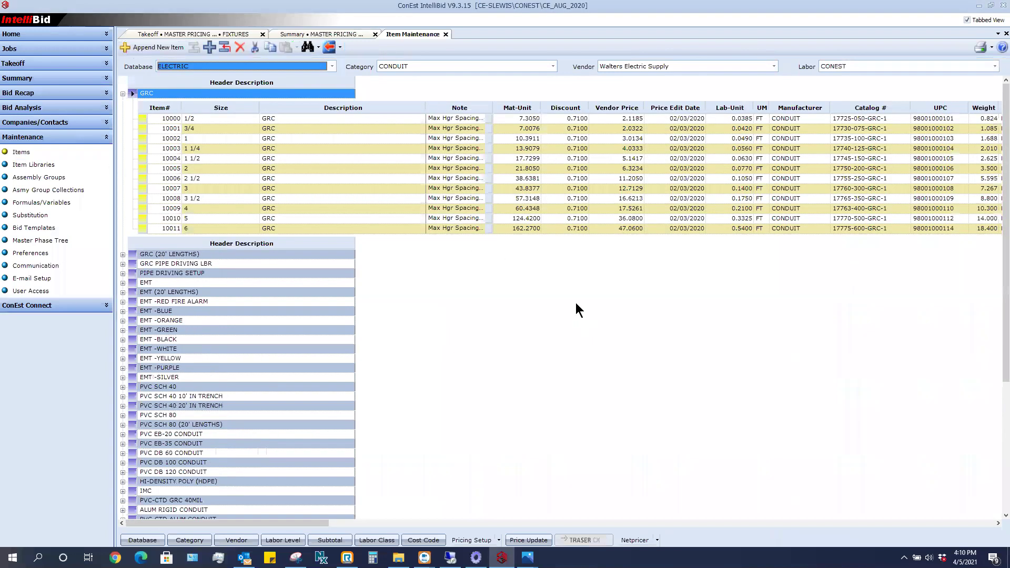
click(666, 68)
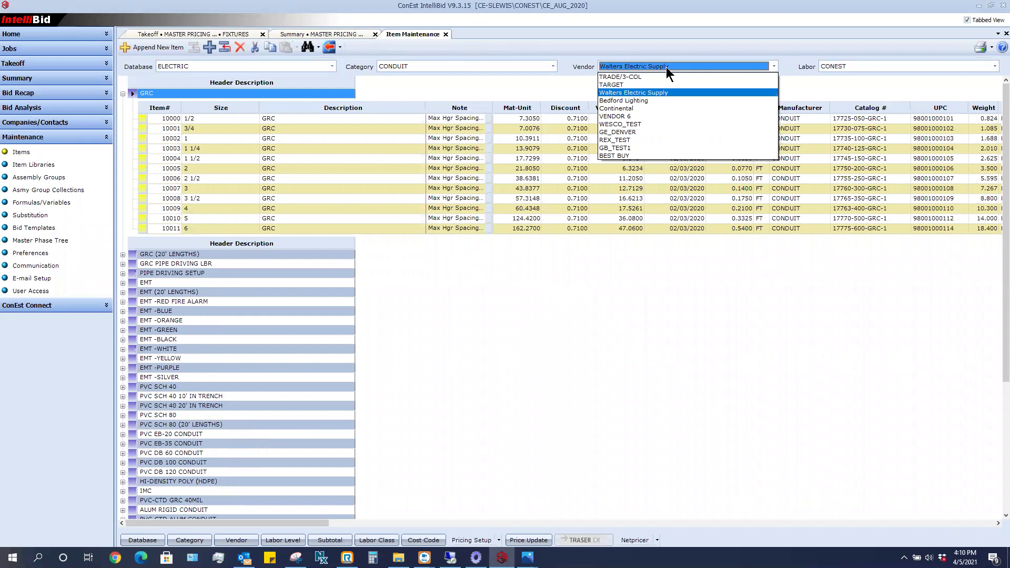
click(655, 94)
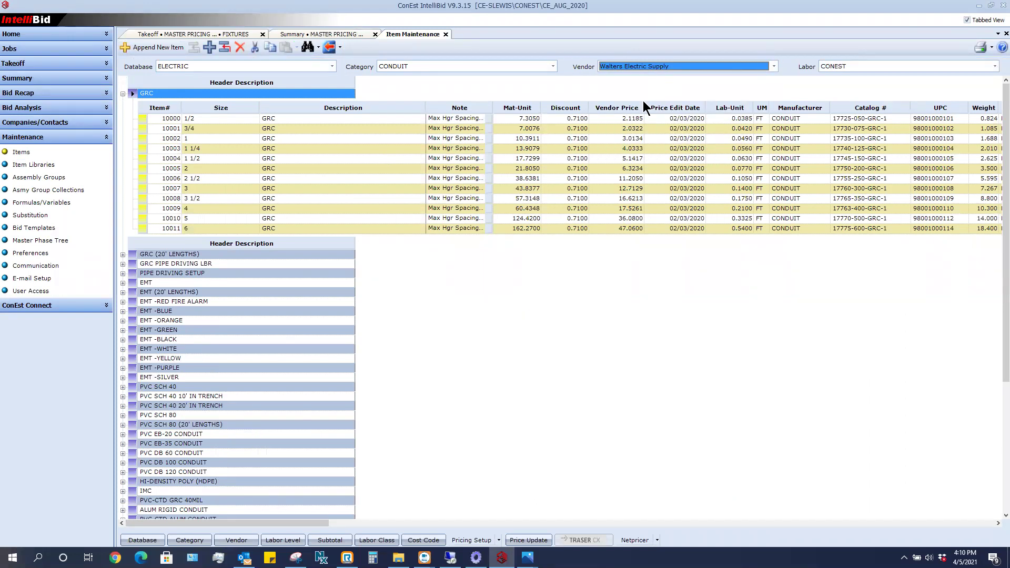
Open Vendor Maintenance and select the Walters Electric vendor.
click(237, 540)
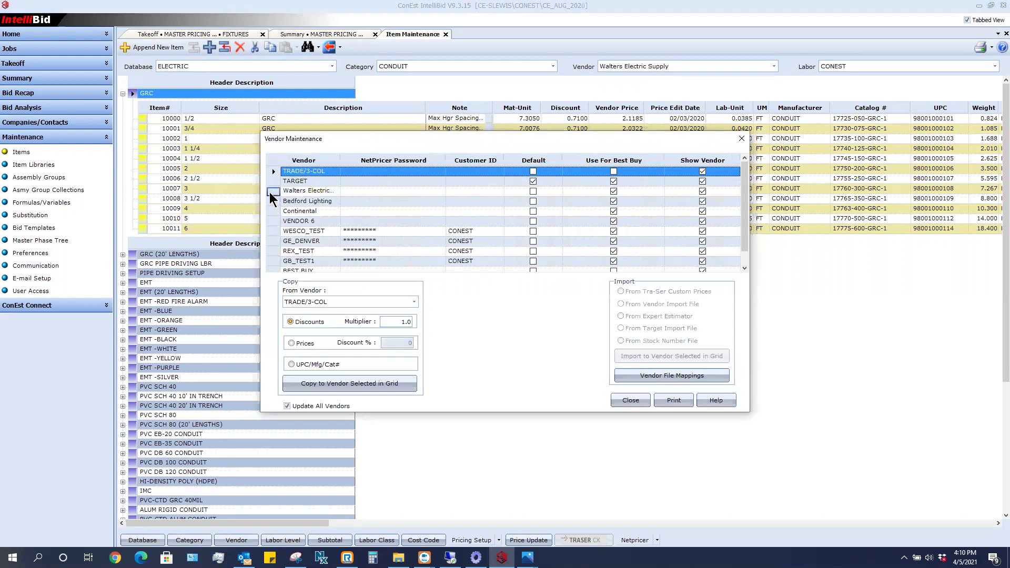
click(272, 191)
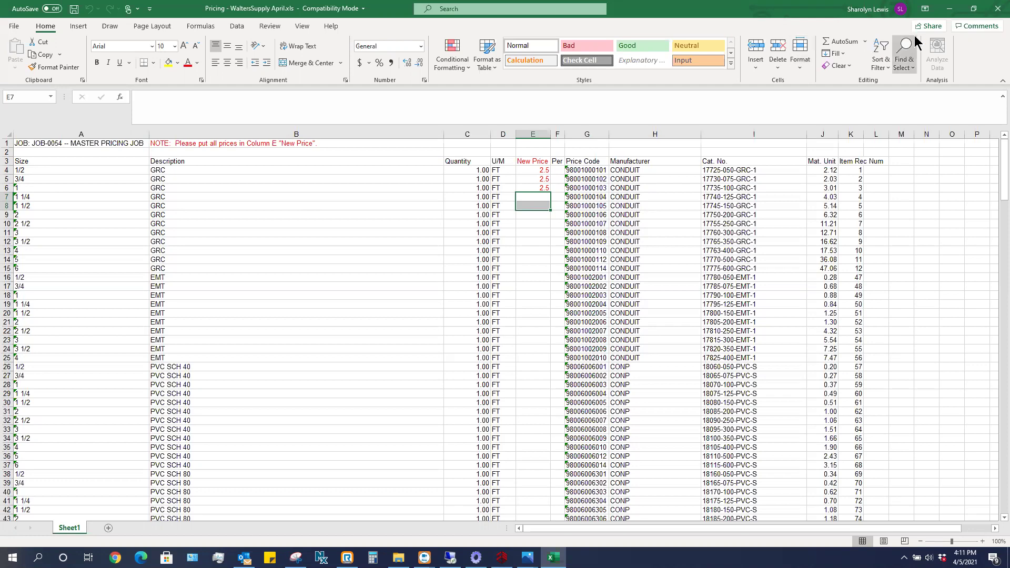
Close the Pricing - WaltersSupply April.xls workbook in Excel.
click(995, 10)
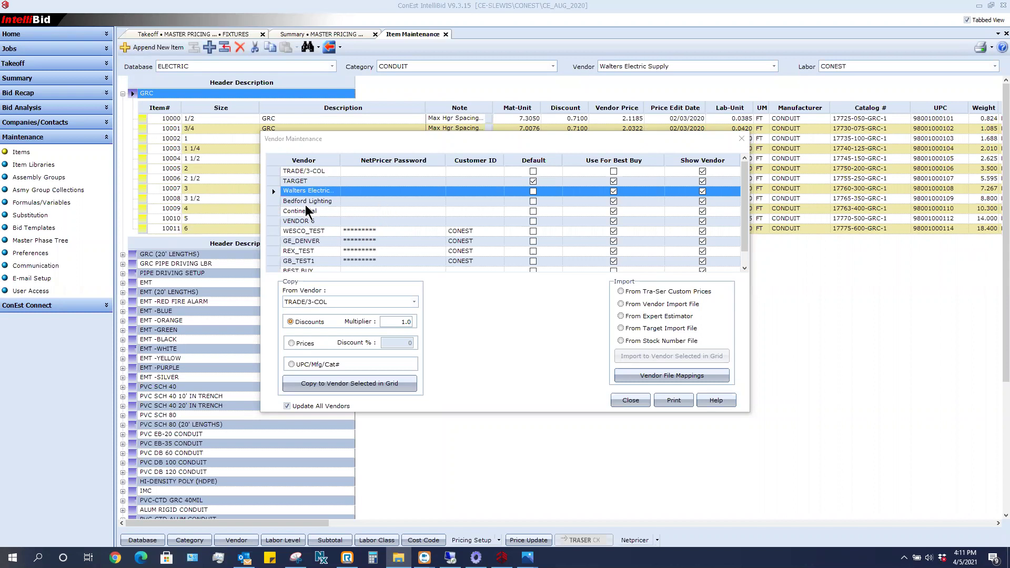
Start a new vendor file mapping from Pricing - WaltersSupply April.xls in Master Pricing Files.
click(664, 376)
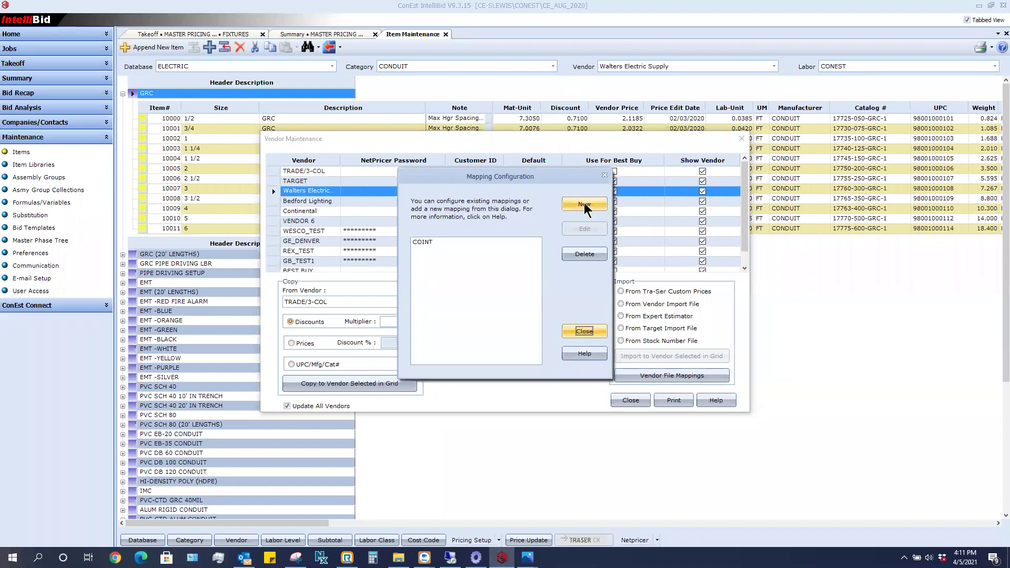
click(584, 207)
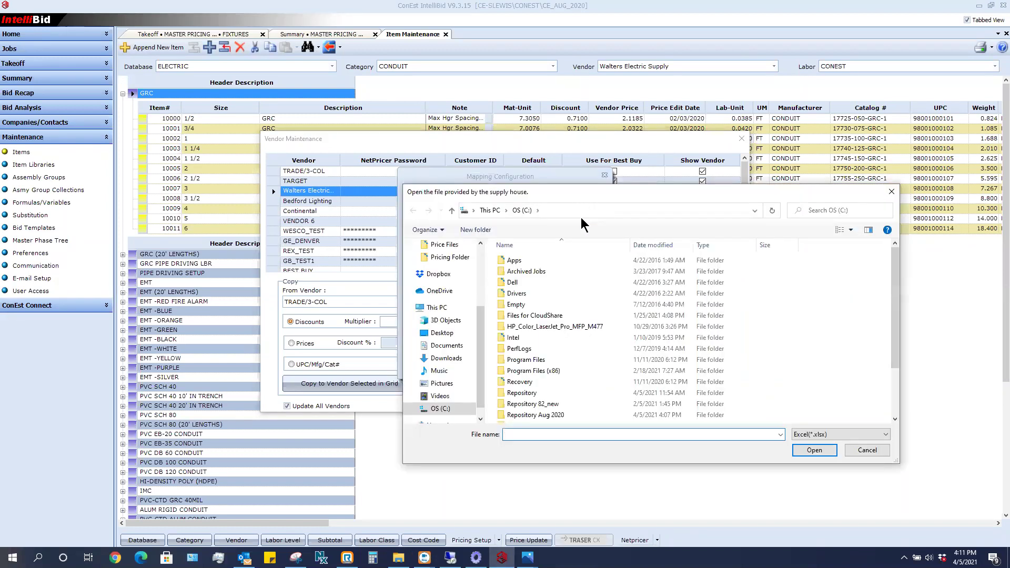
click(441, 336)
scroll(547, 379, down, 2)
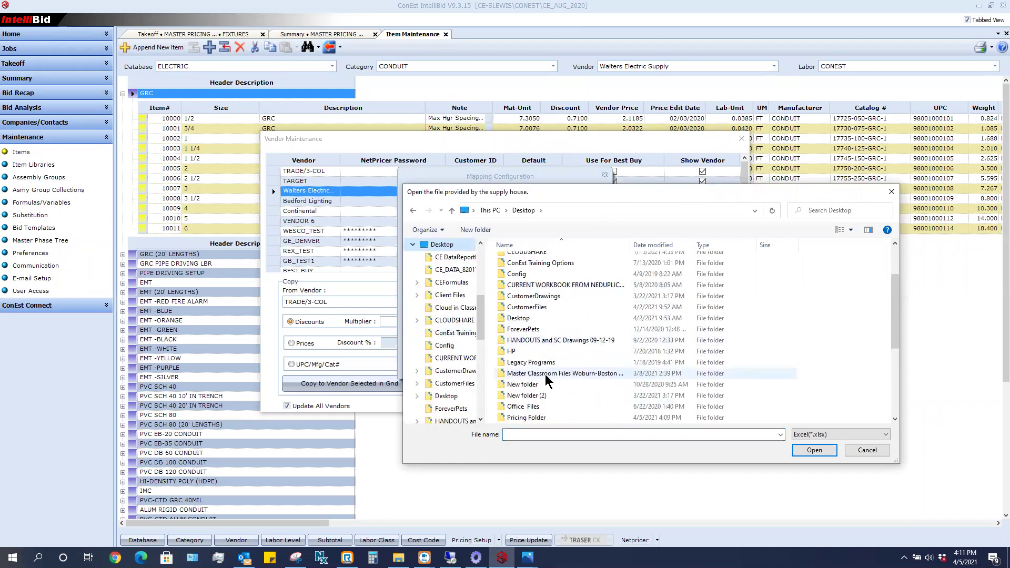
double_click(528, 418)
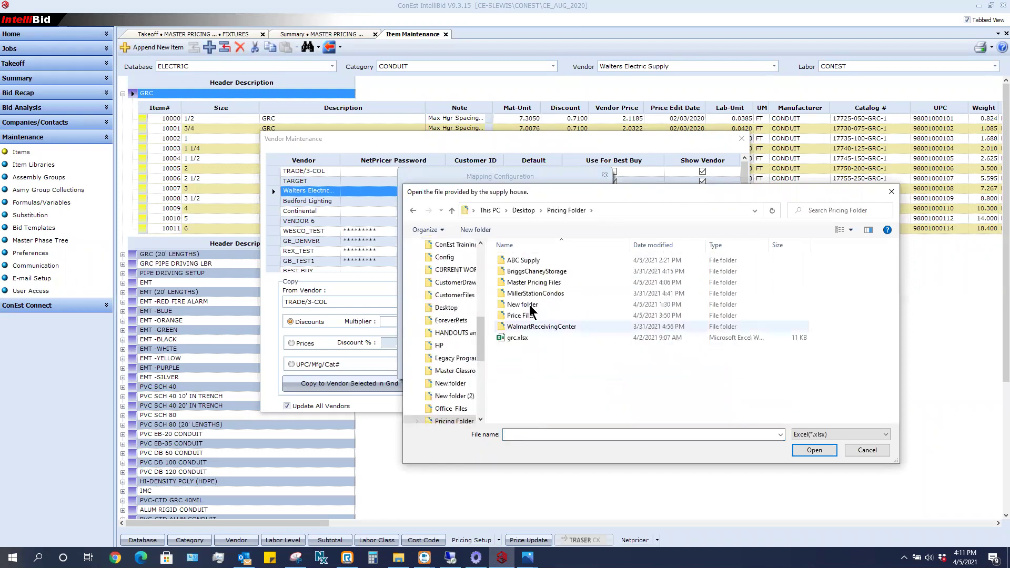
double_click(532, 283)
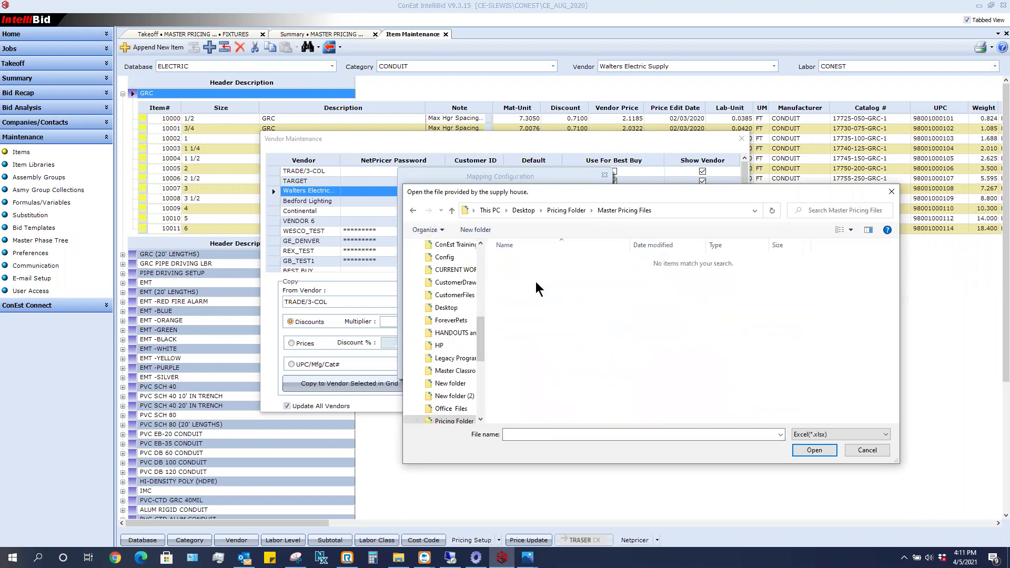
click(825, 435)
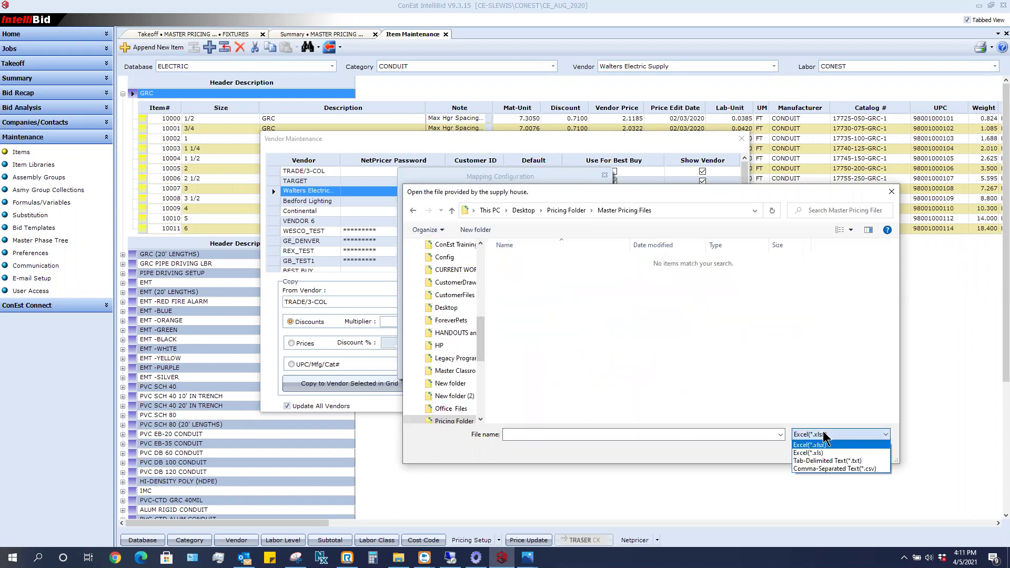
click(821, 452)
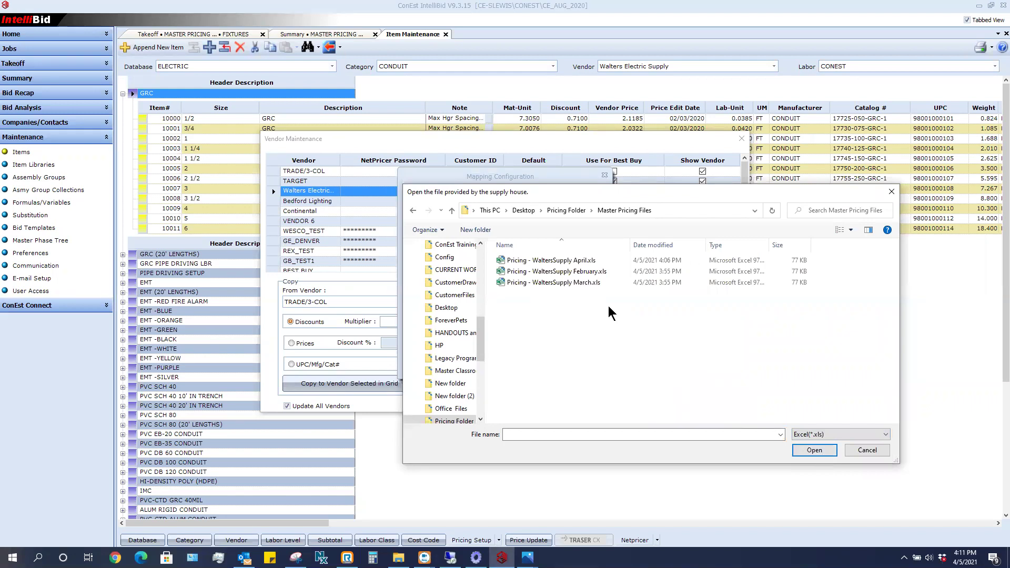
click(583, 263)
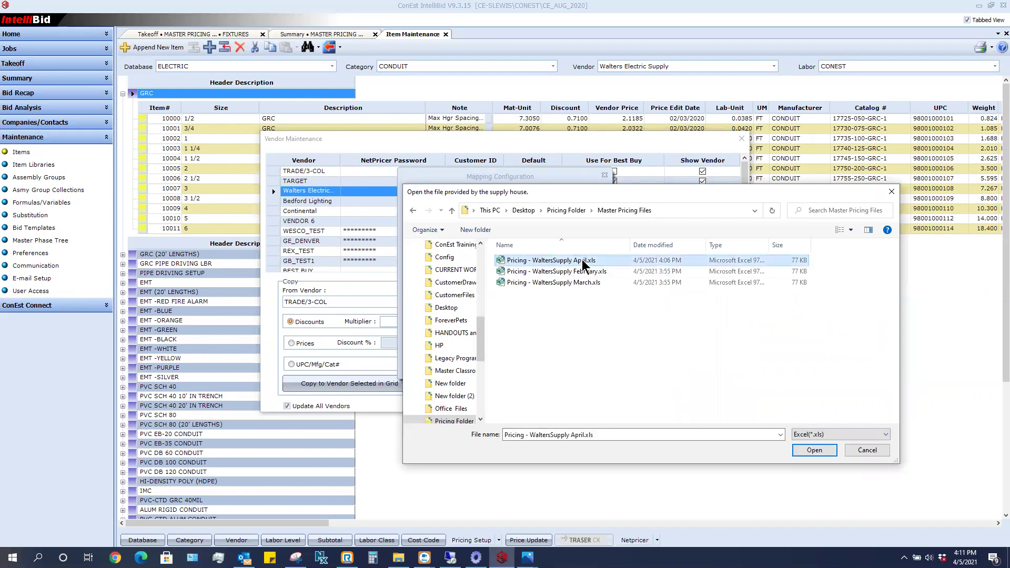
click(811, 452)
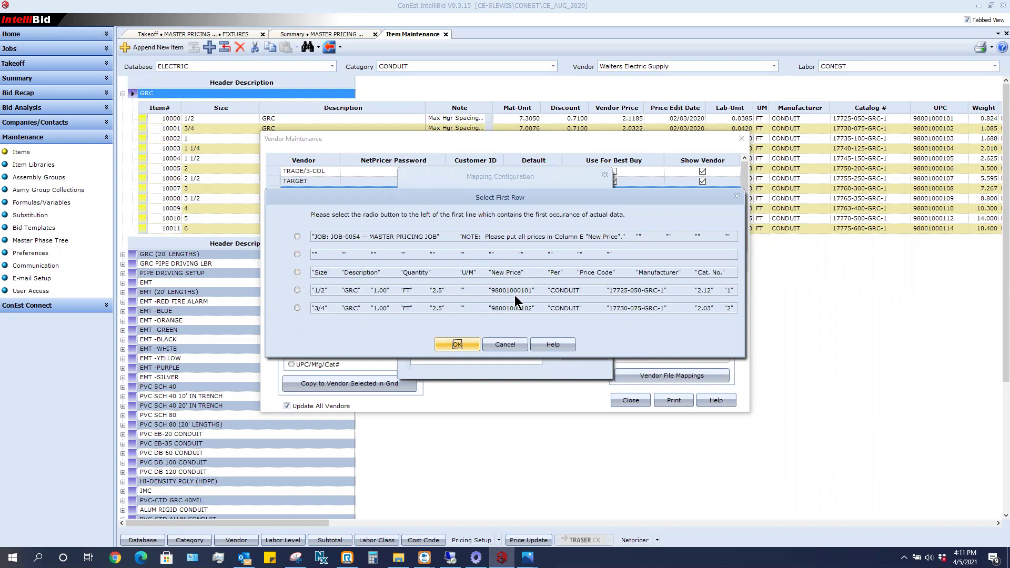
Mark the 1/2 GRC line as the first row of data.
click(297, 291)
click(457, 345)
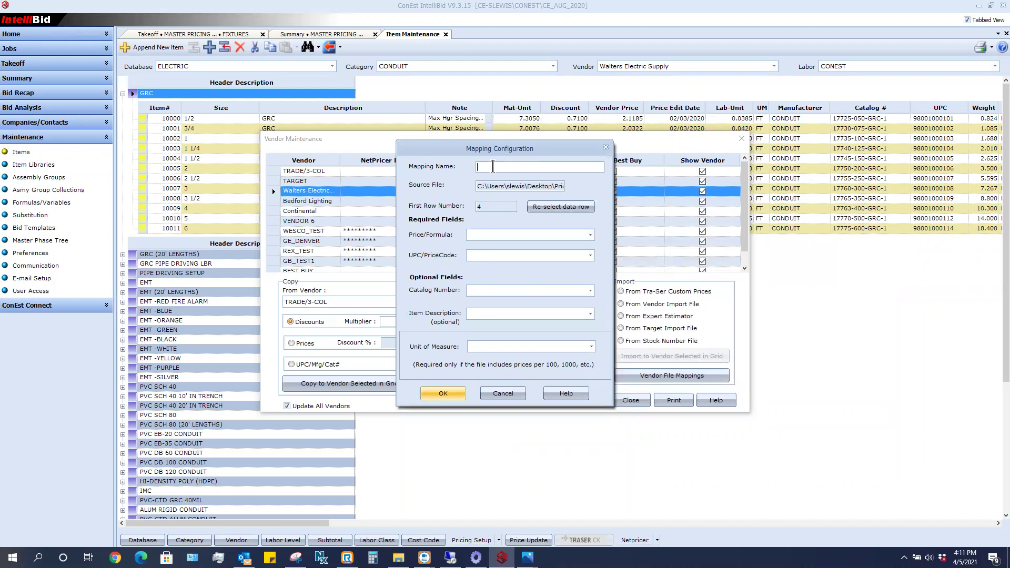
text(Walters)
click(591, 235)
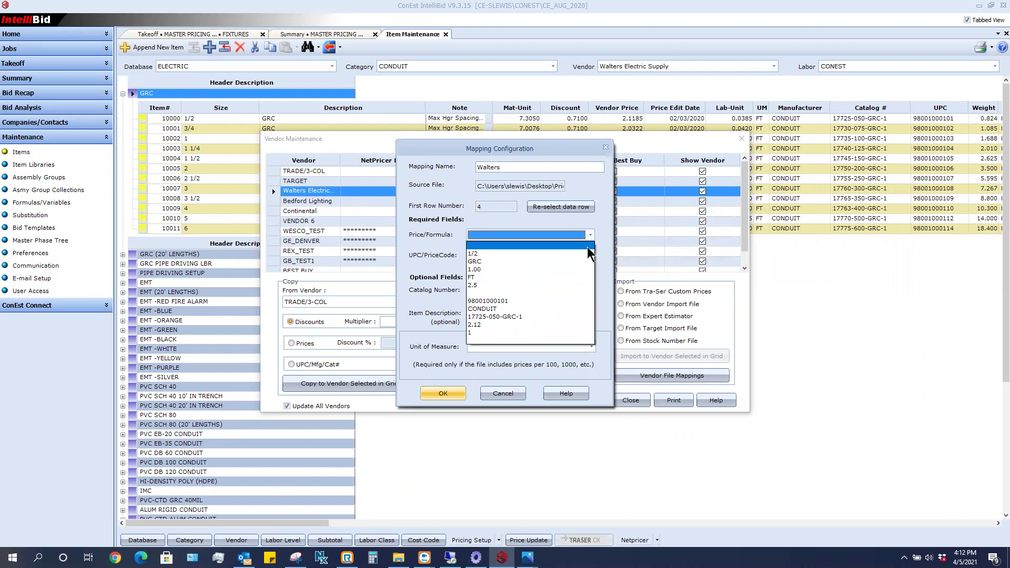
click(478, 285)
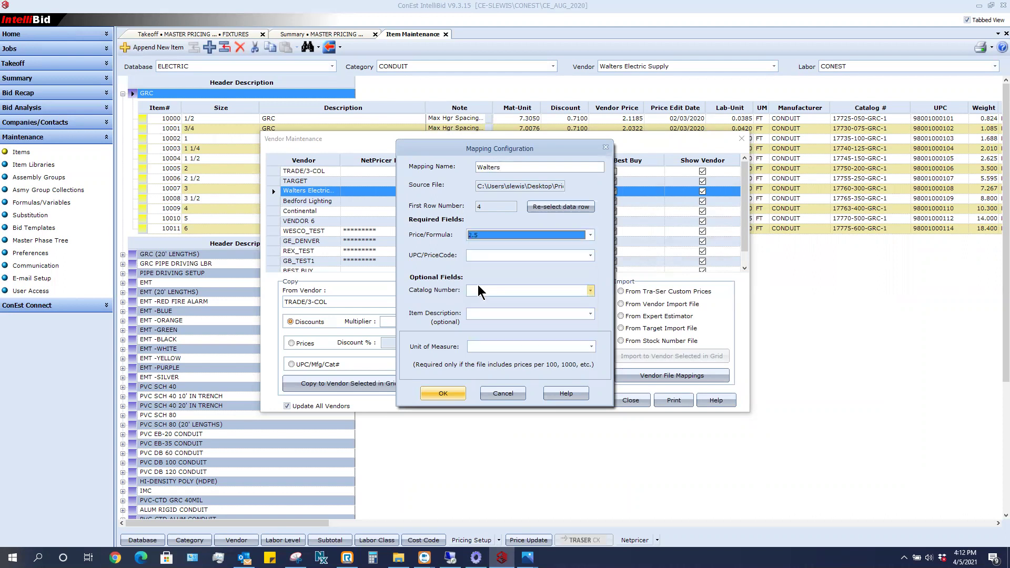
click(485, 257)
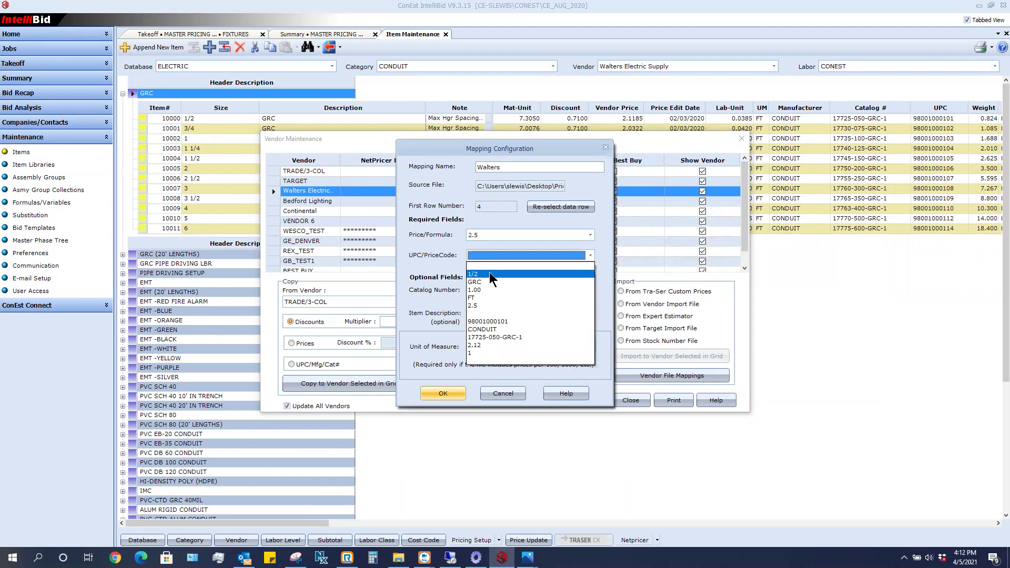
click(494, 321)
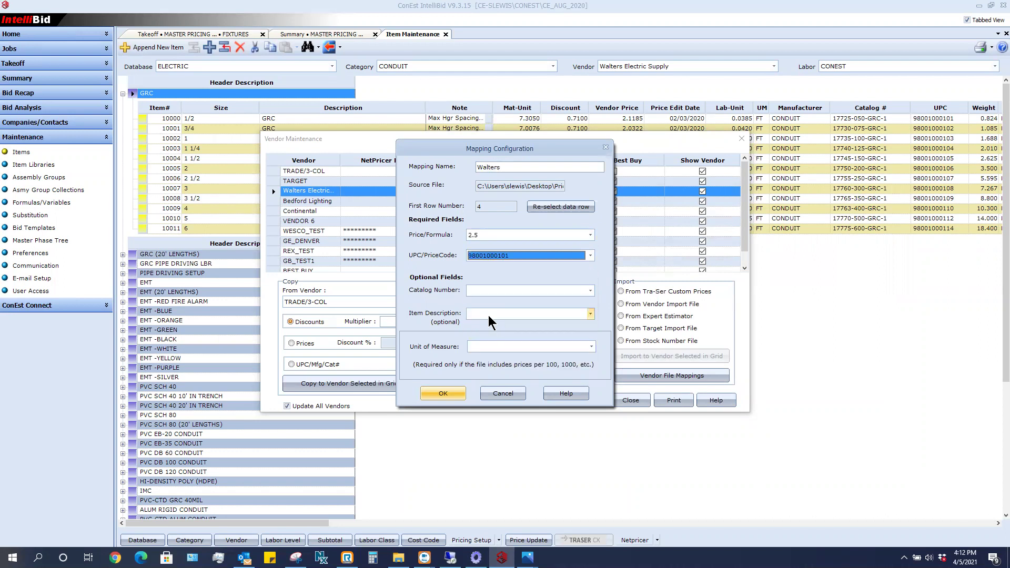
Map catalog number 17725-050-GRC-1, description GRC and unit FT, then save the WALTERS mapping.
click(589, 292)
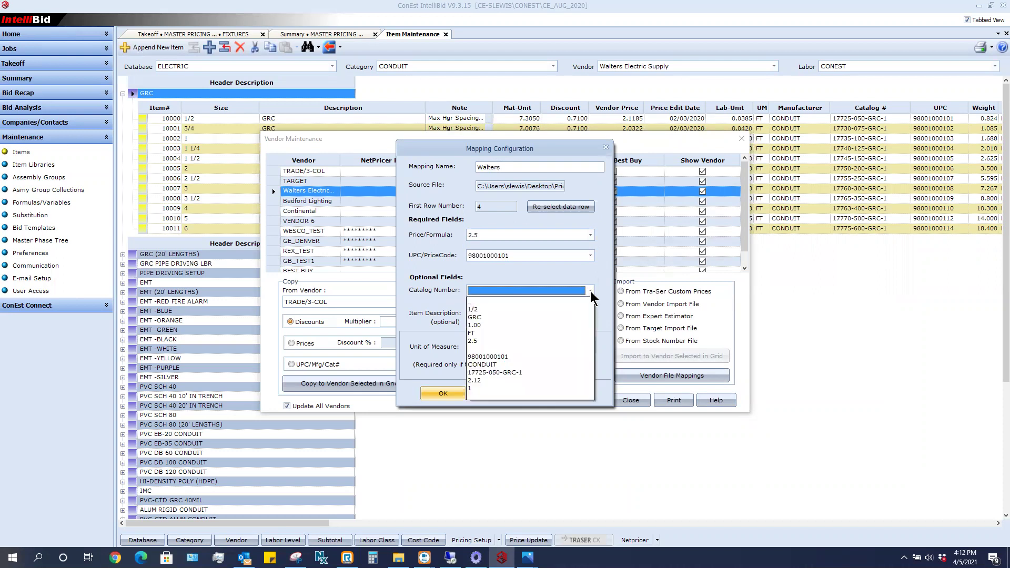
click(503, 373)
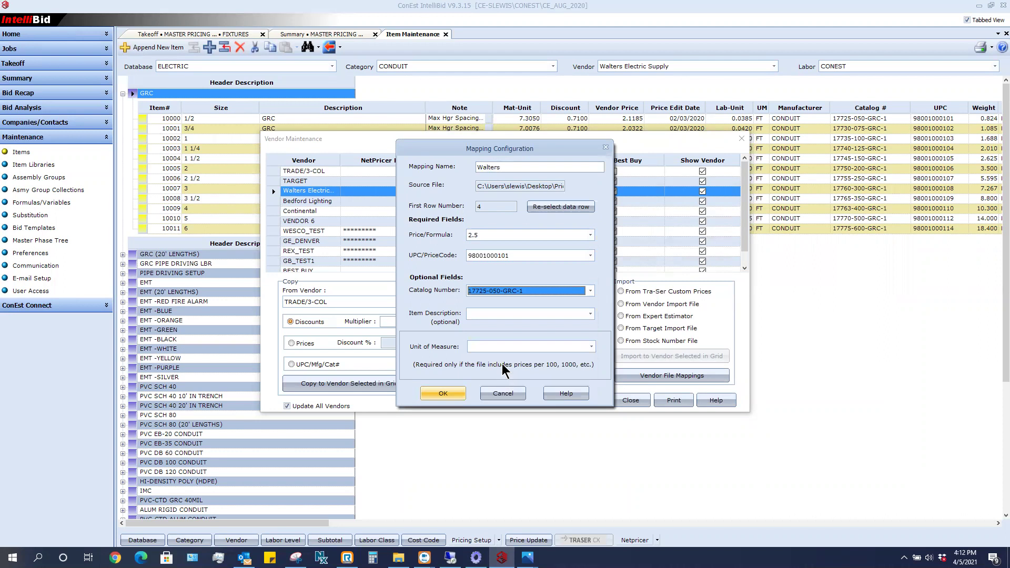
click(590, 314)
click(487, 340)
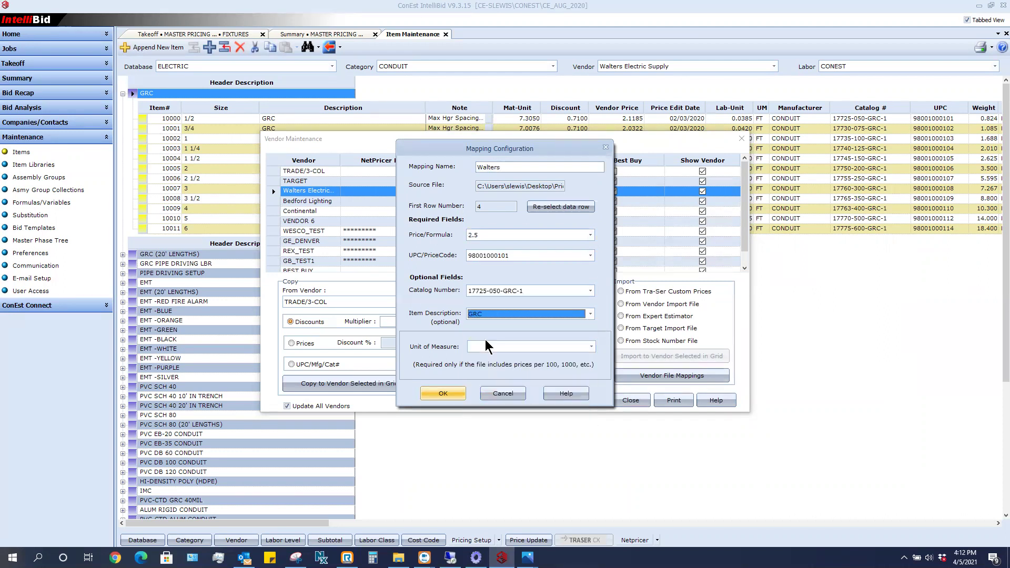
click(591, 348)
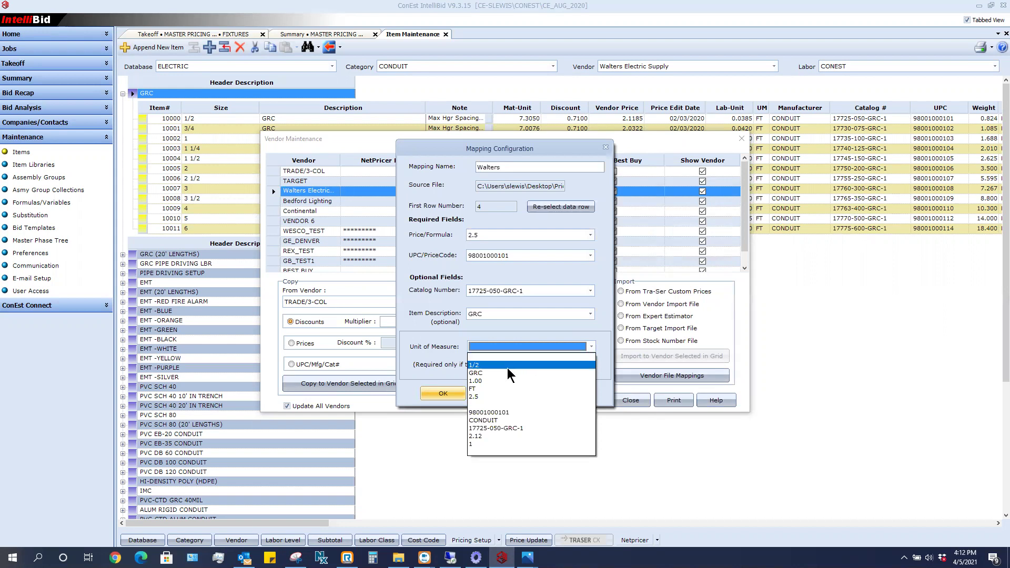
click(482, 389)
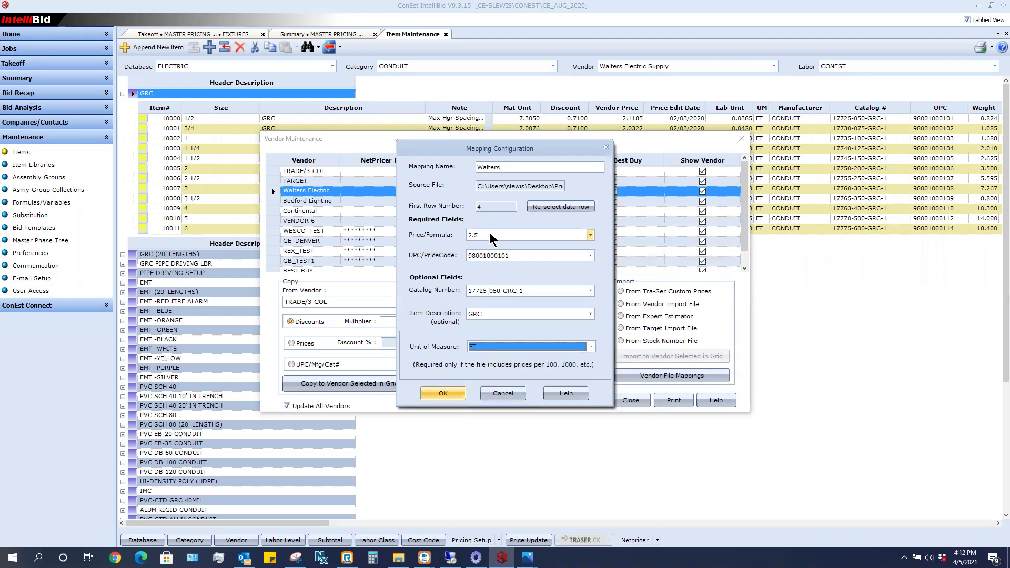
click(443, 395)
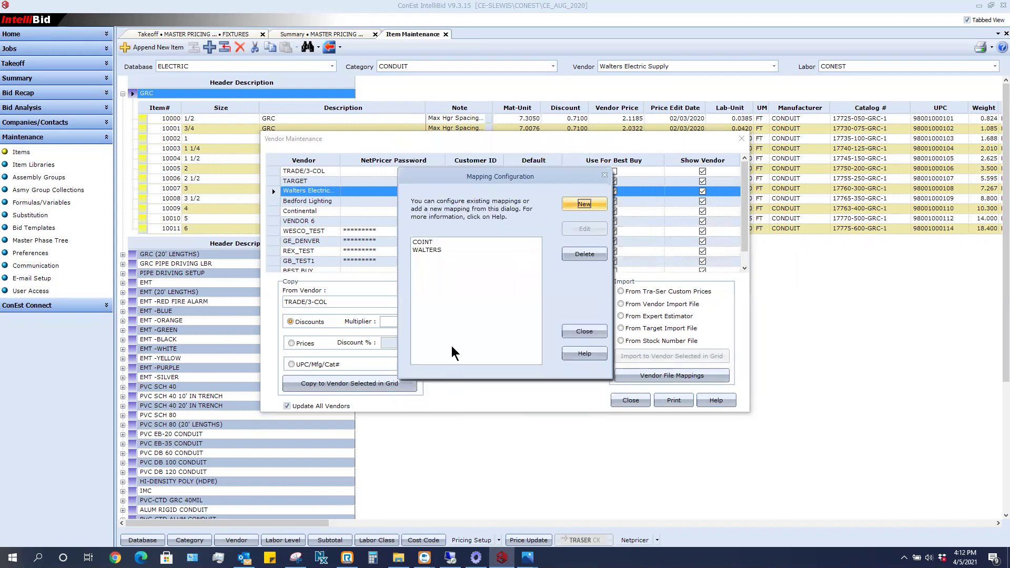
click(431, 251)
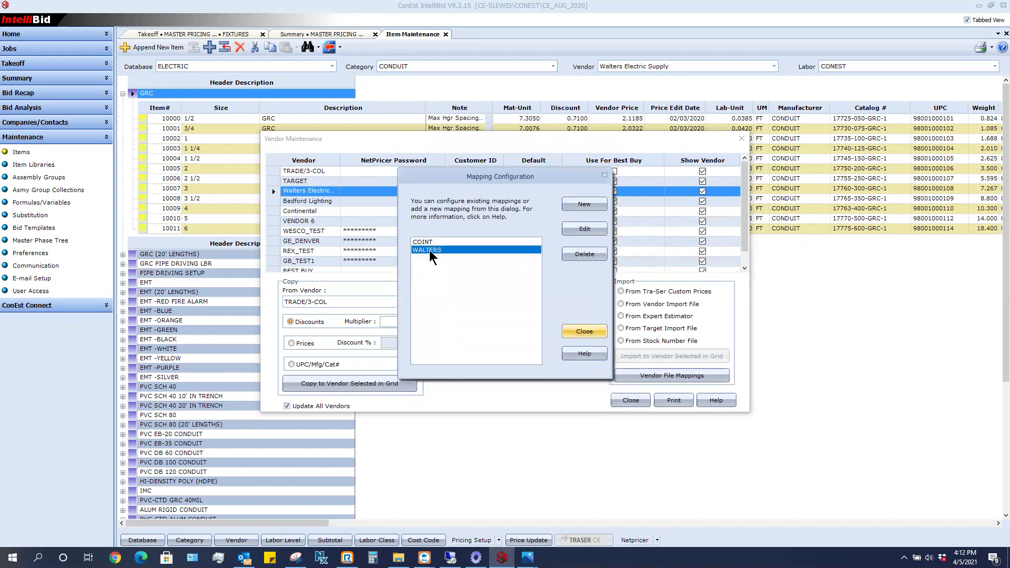
Start a vendor-file price import for the selected vendor using the WALTERS mapping.
click(584, 331)
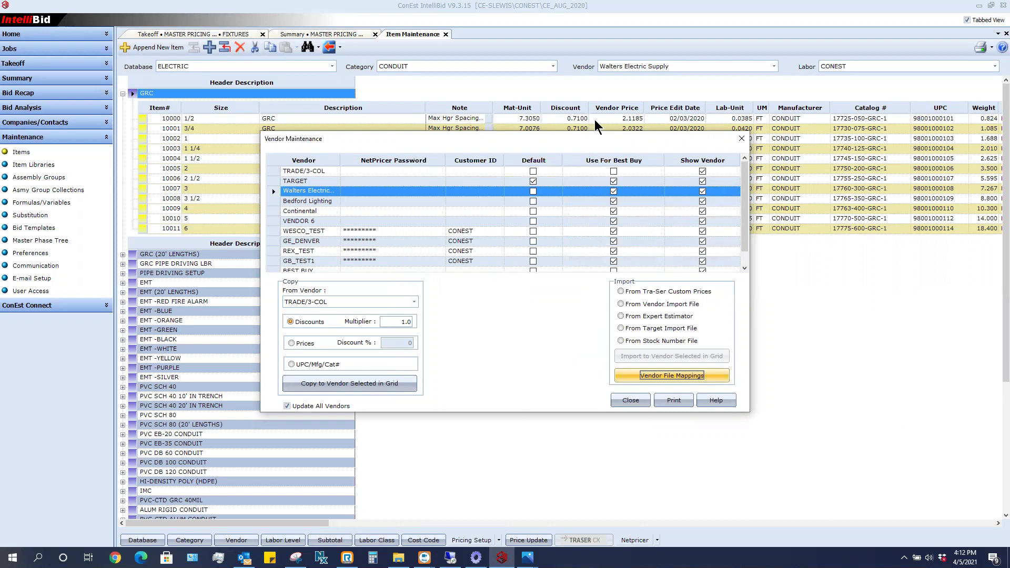
drag(588, 140, 626, 221)
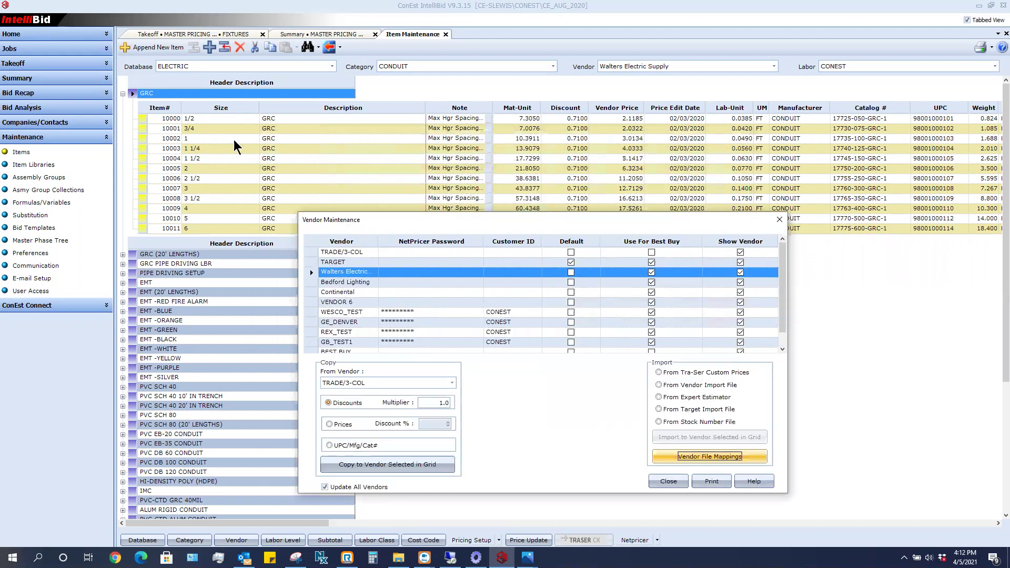
click(659, 386)
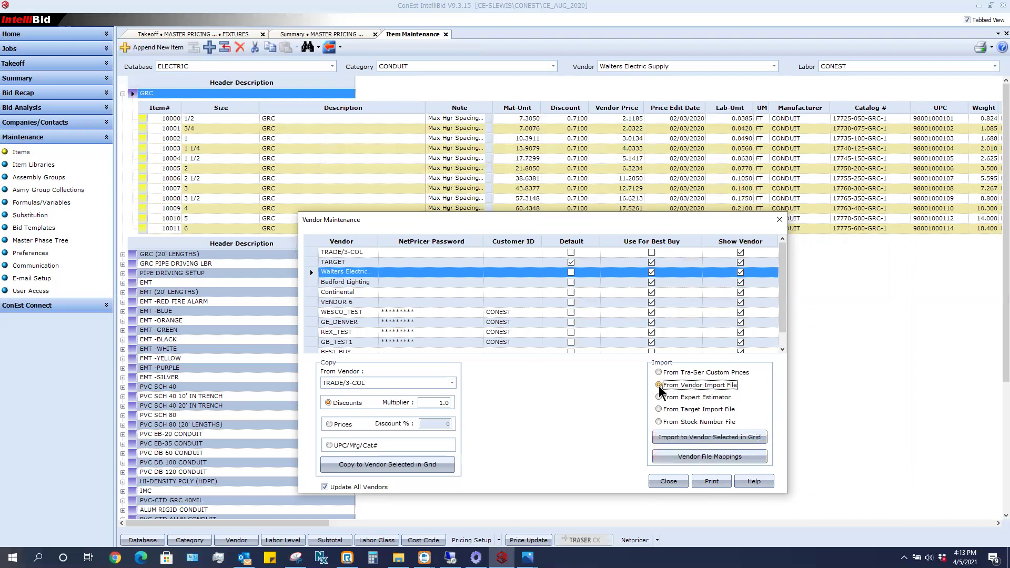
click(710, 437)
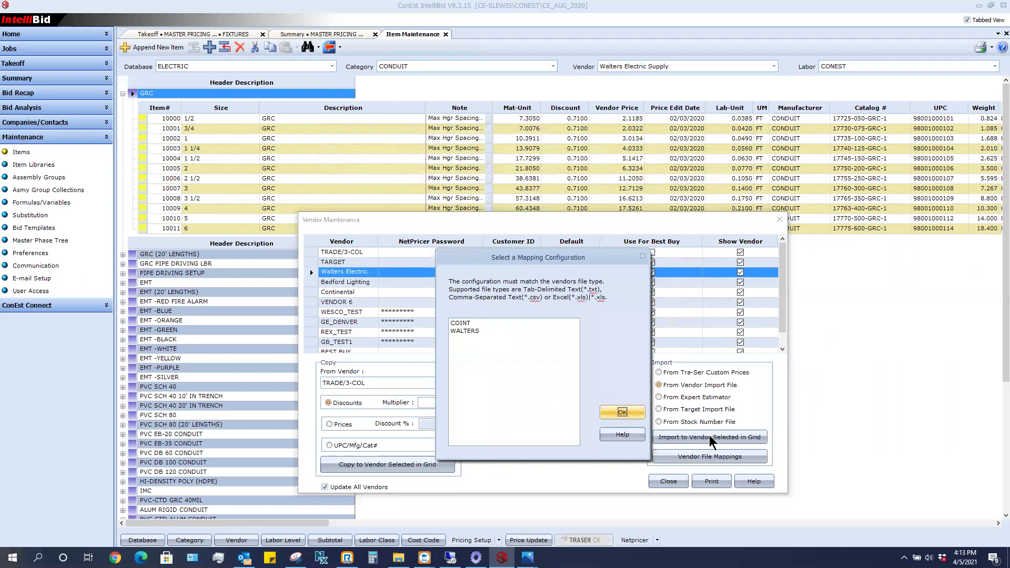
click(466, 331)
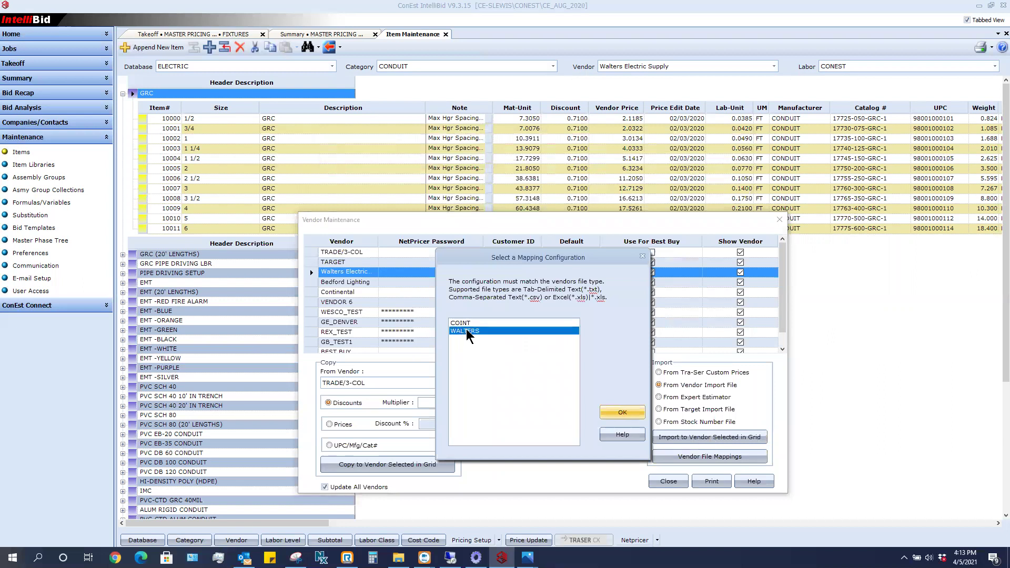
click(622, 412)
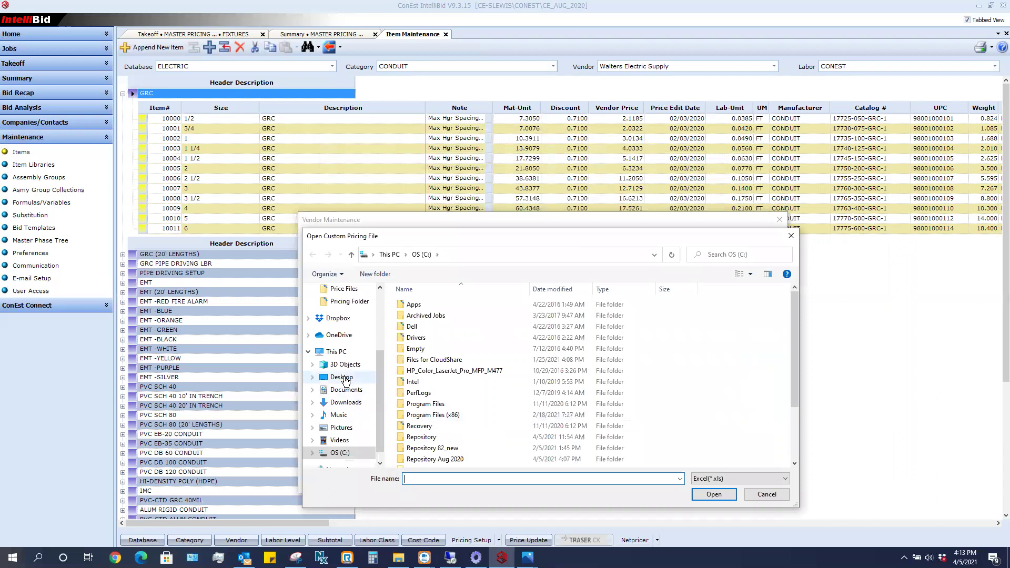
Choose Pricing - WaltersSupply April.xls from Desktop > Pricing Folder > Master Pricing Files.
click(346, 376)
scroll(471, 410, down, 1)
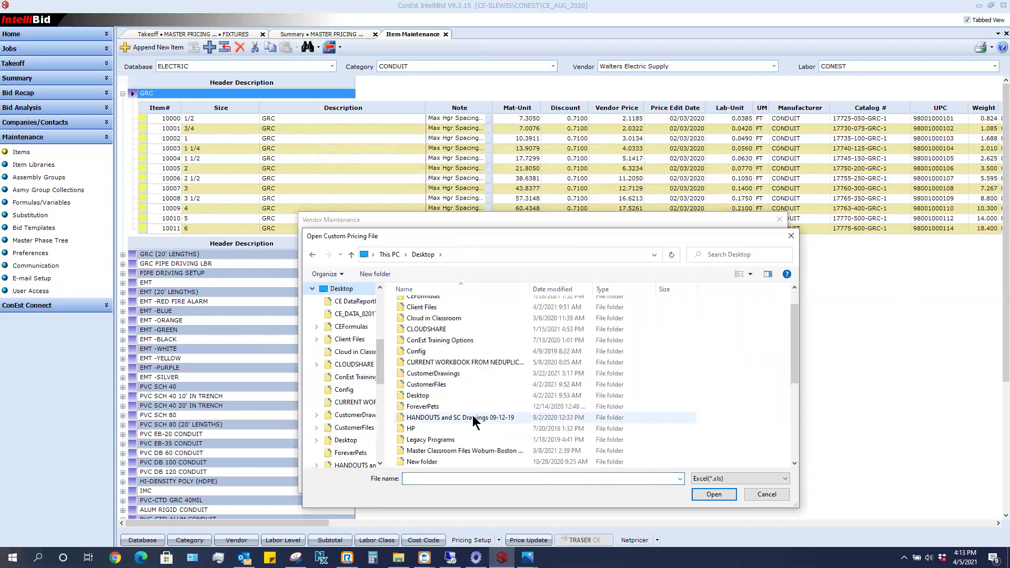
scroll(474, 419, down, 2)
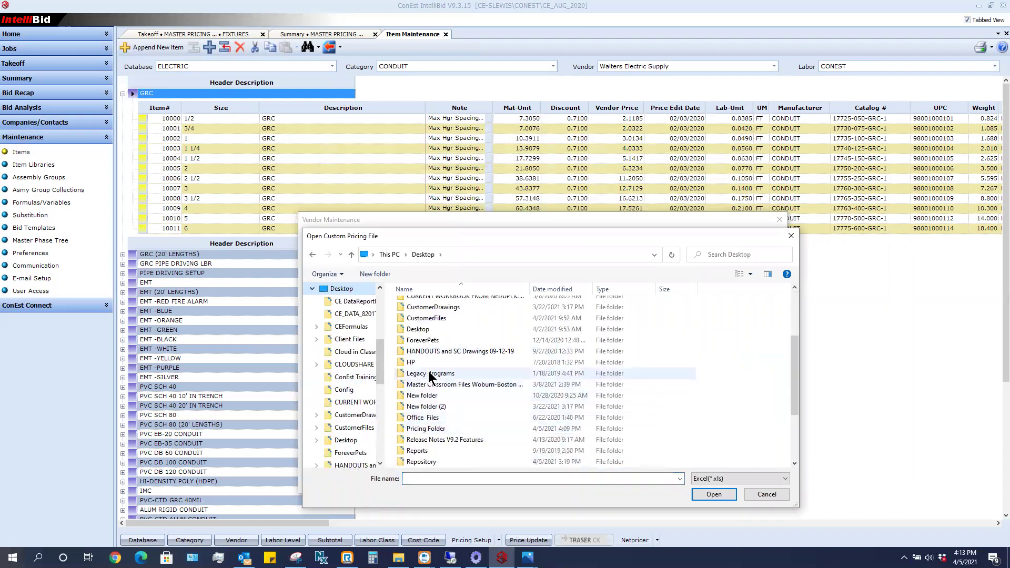
double_click(429, 428)
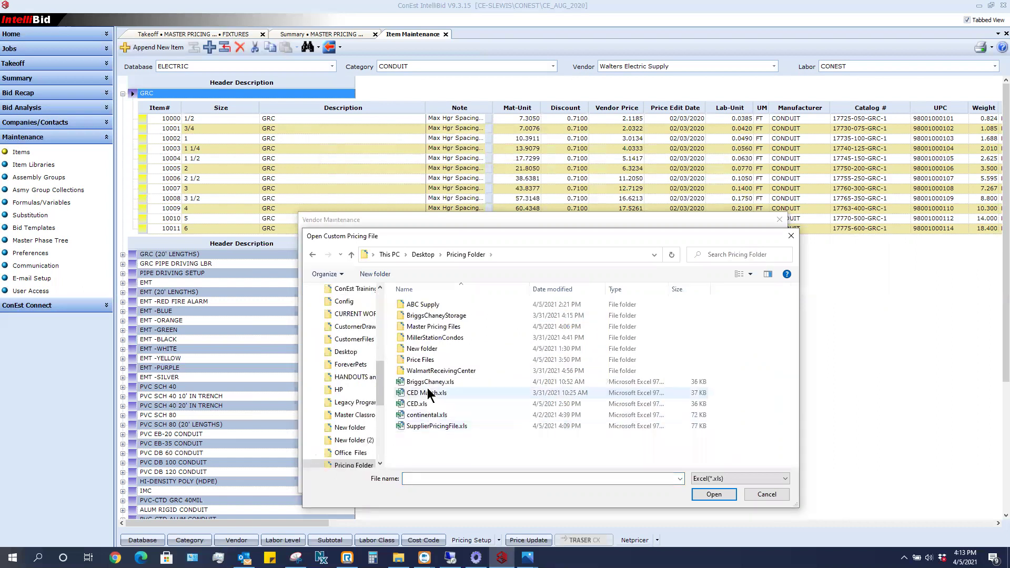
double_click(419, 327)
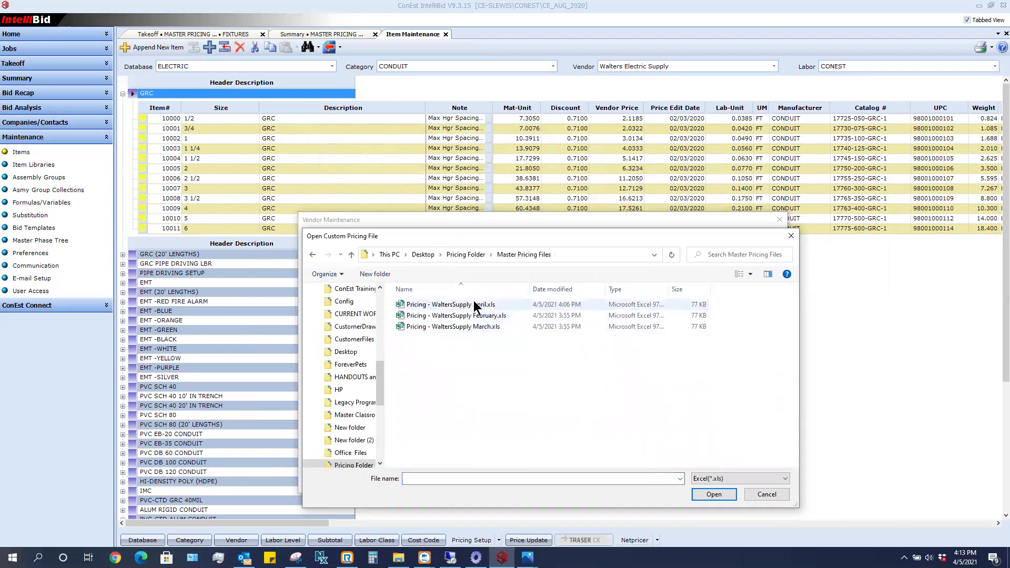
click(490, 306)
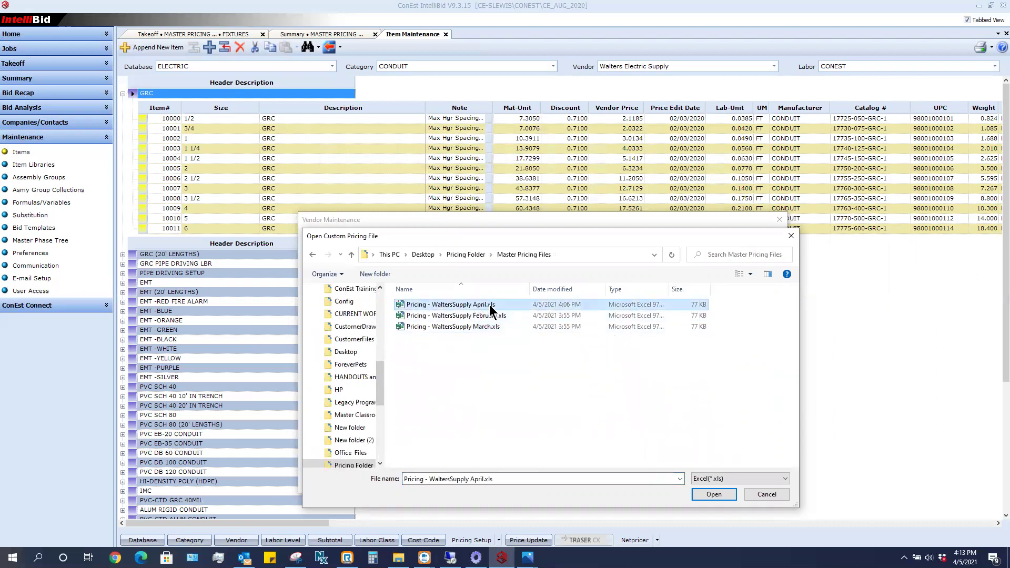
click(713, 494)
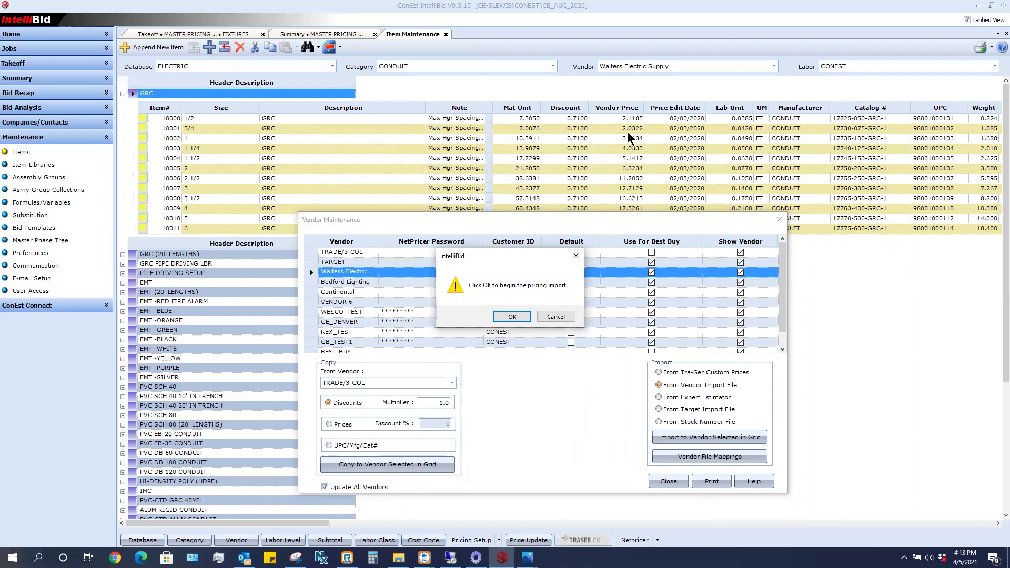
click(512, 317)
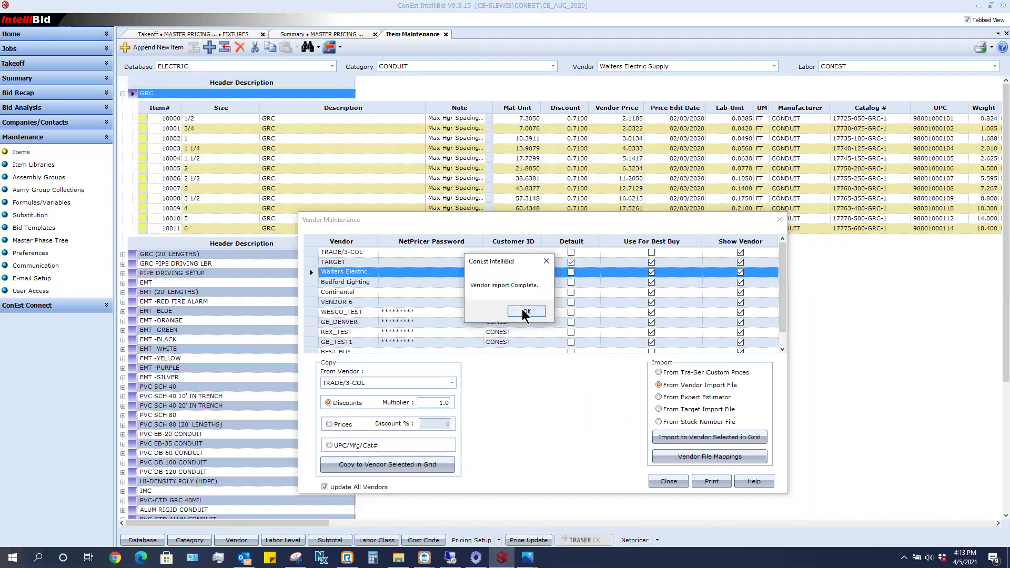
click(526, 311)
click(675, 481)
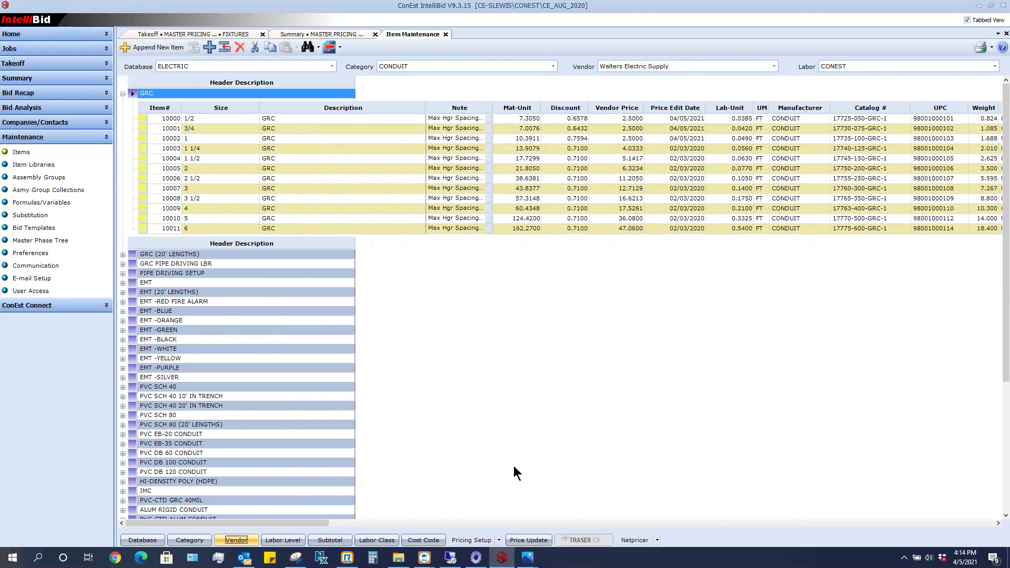
Reopen Vendor Maintenance for Walters Electric set to vendor-file import, cancelling the WALTERS mapping prompt.
click(237, 541)
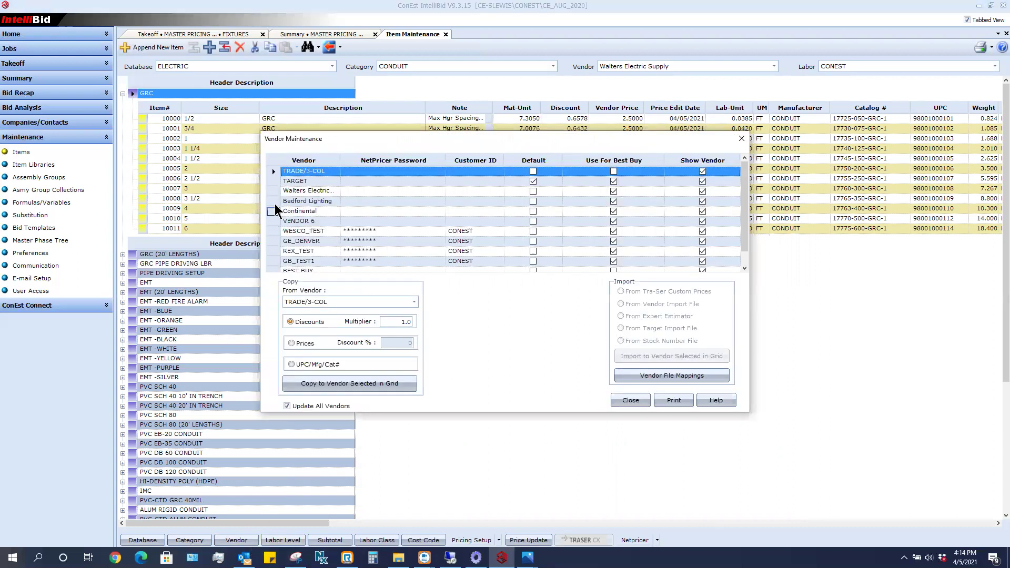
click(277, 191)
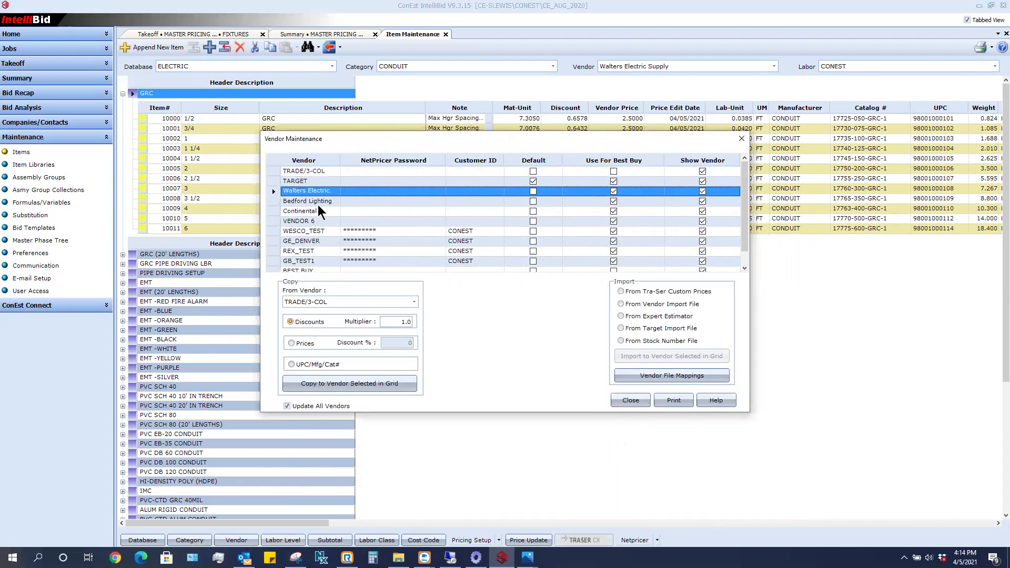
click(621, 305)
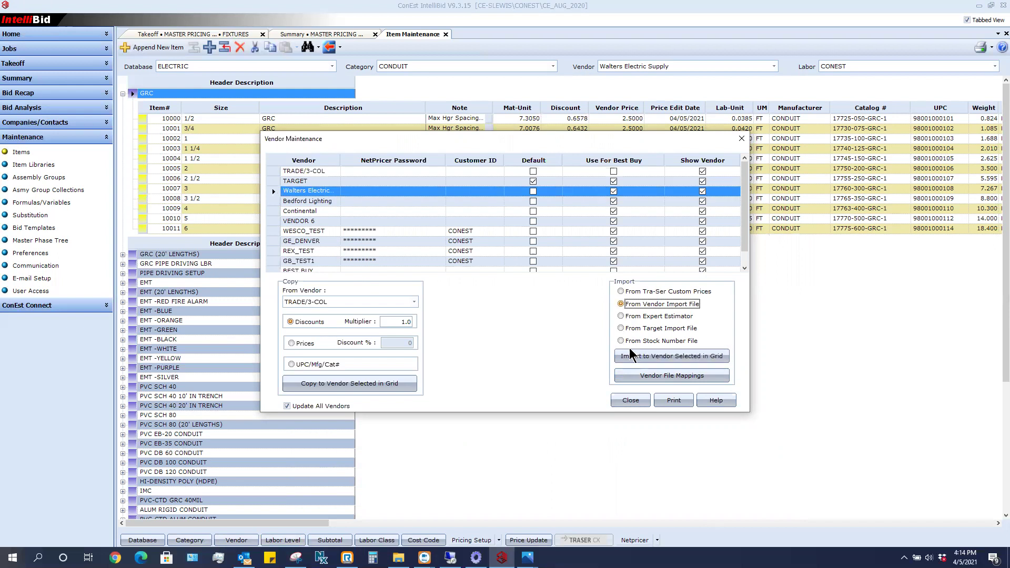
click(642, 357)
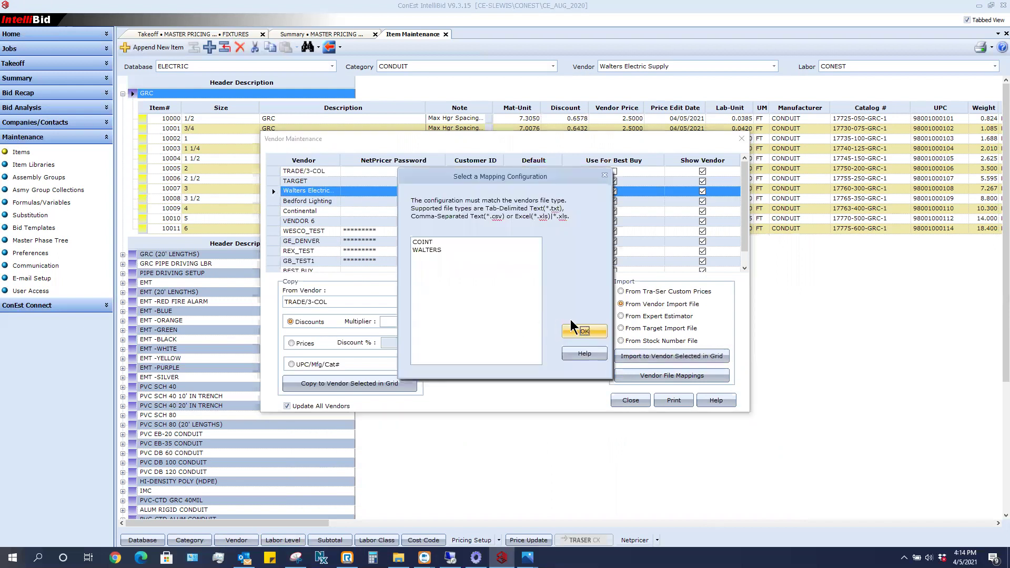
click(429, 250)
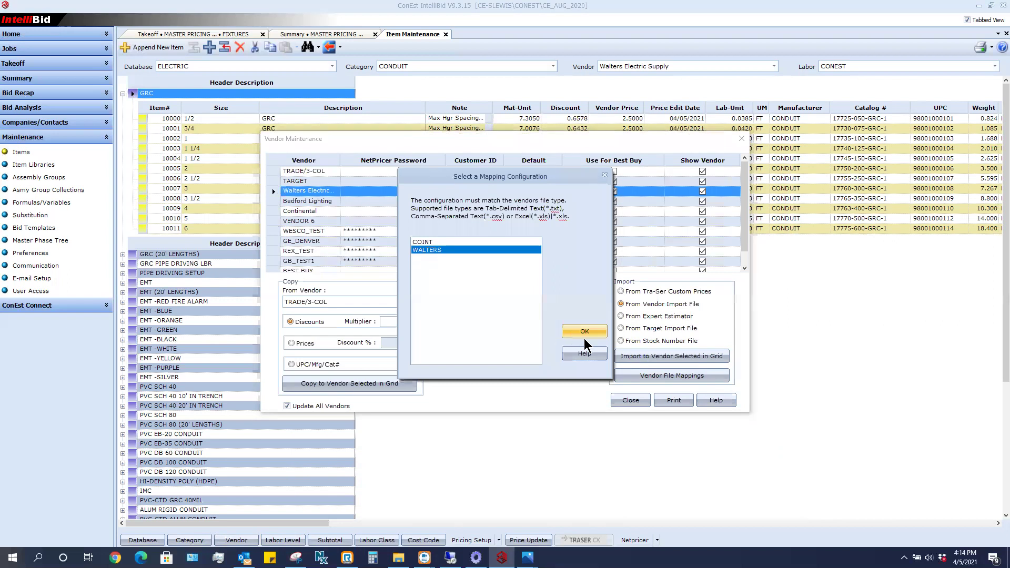
click(604, 175)
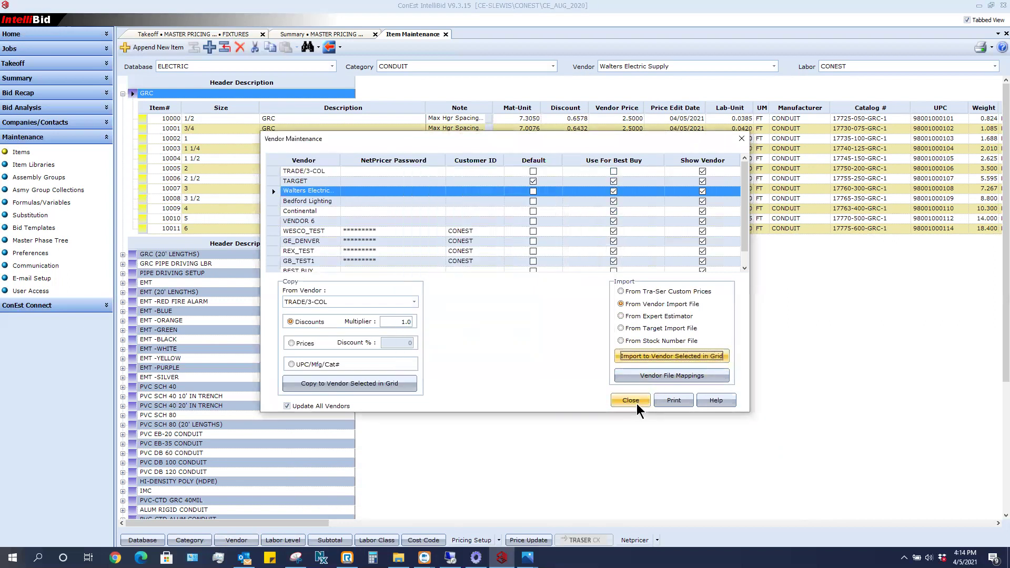